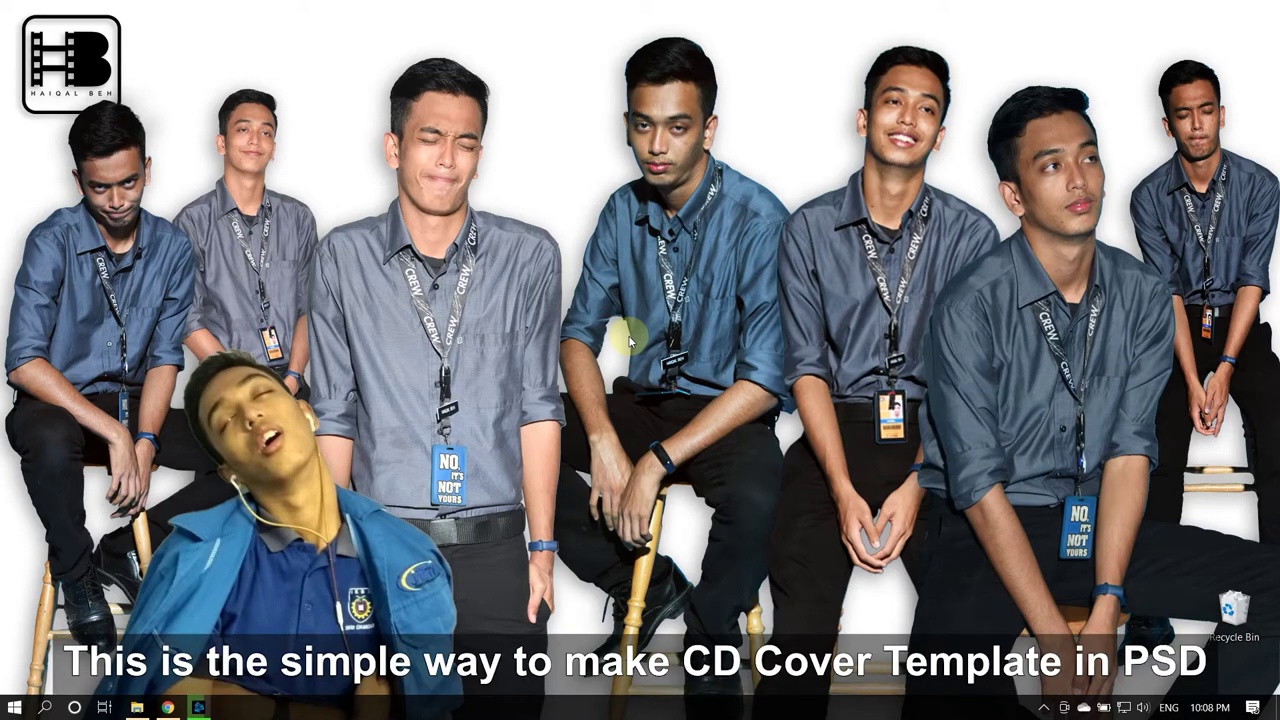
Step: Open the Windows Start menu from the desktop
{"action": "left_click_drag", "start_coordinate": [256, 146], "coordinate": [886, 542]}
{"action": "left_click_drag", "start_coordinate": [370, 184], "coordinate": [884, 582]}
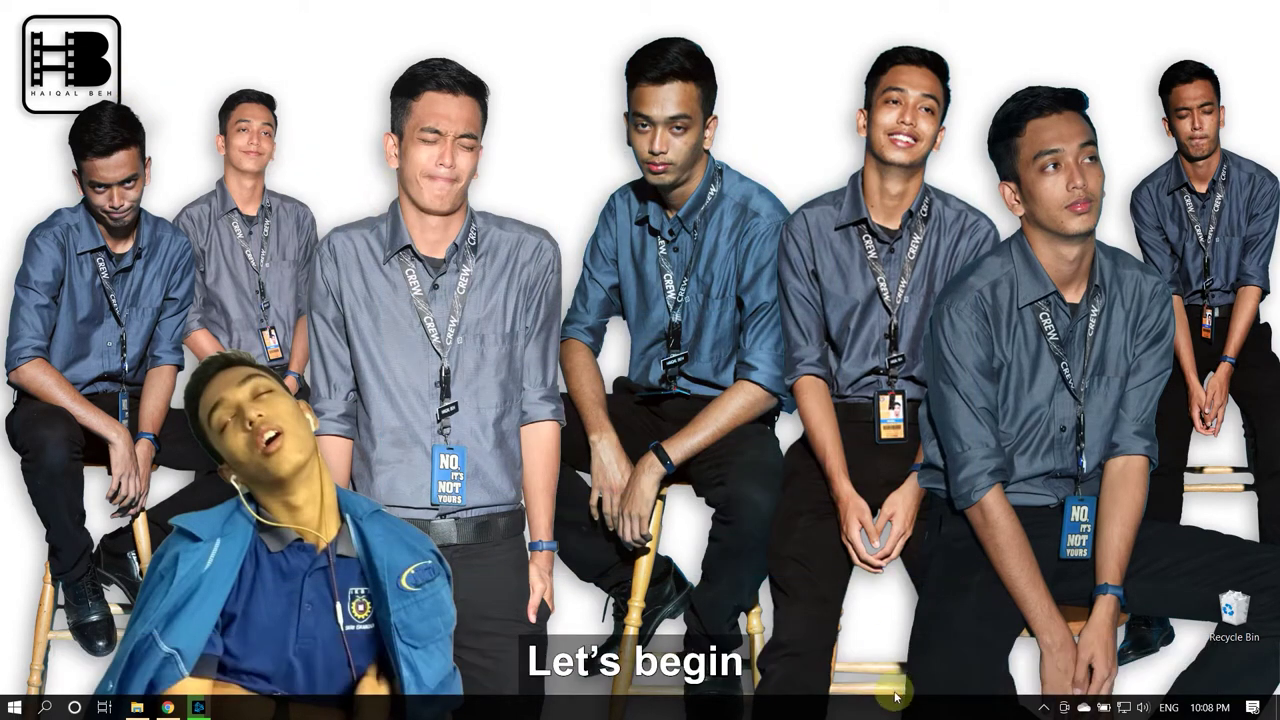
{"action": "left_click", "coordinate": [14, 710]}
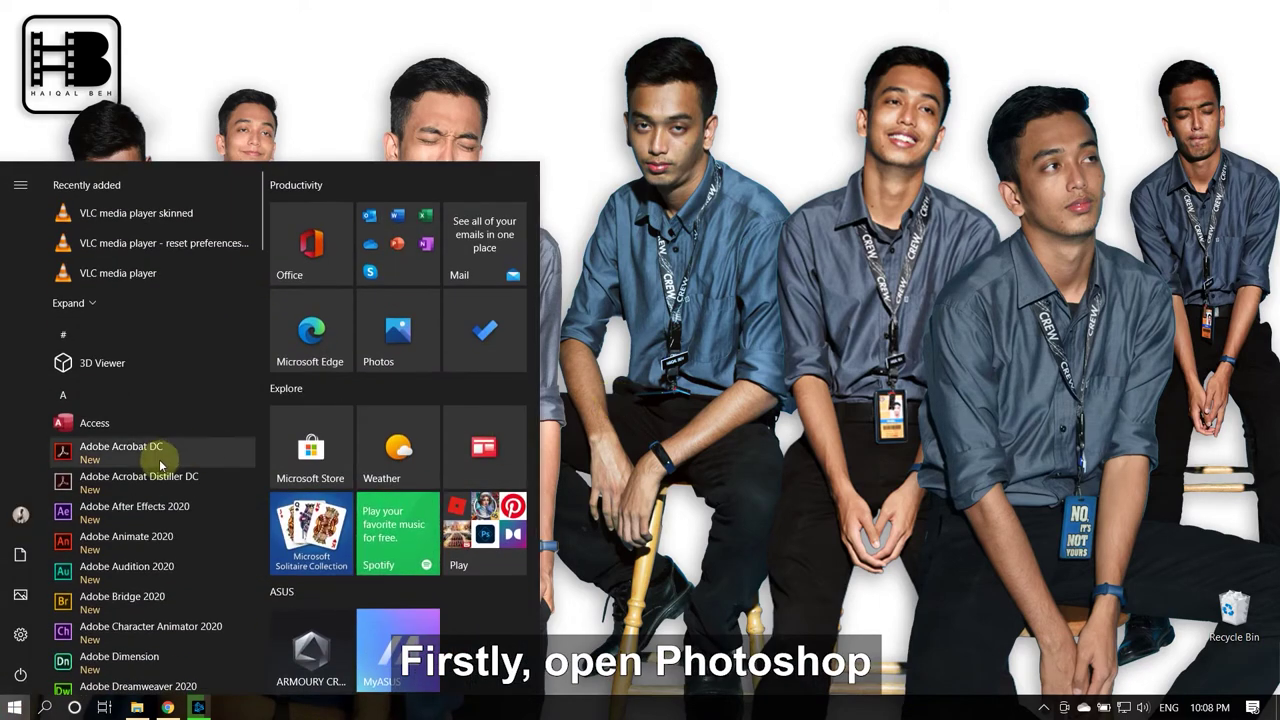
Step: Scroll the Start menu app list and launch Adobe Photoshop 2020
{"action": "scroll", "coordinate": [160, 462], "scroll_direction": "down", "scroll_amount": 5}
{"action": "scroll", "coordinate": [163, 457], "scroll_direction": "down", "scroll_amount": 3}
{"action": "left_click", "coordinate": [129, 469]}
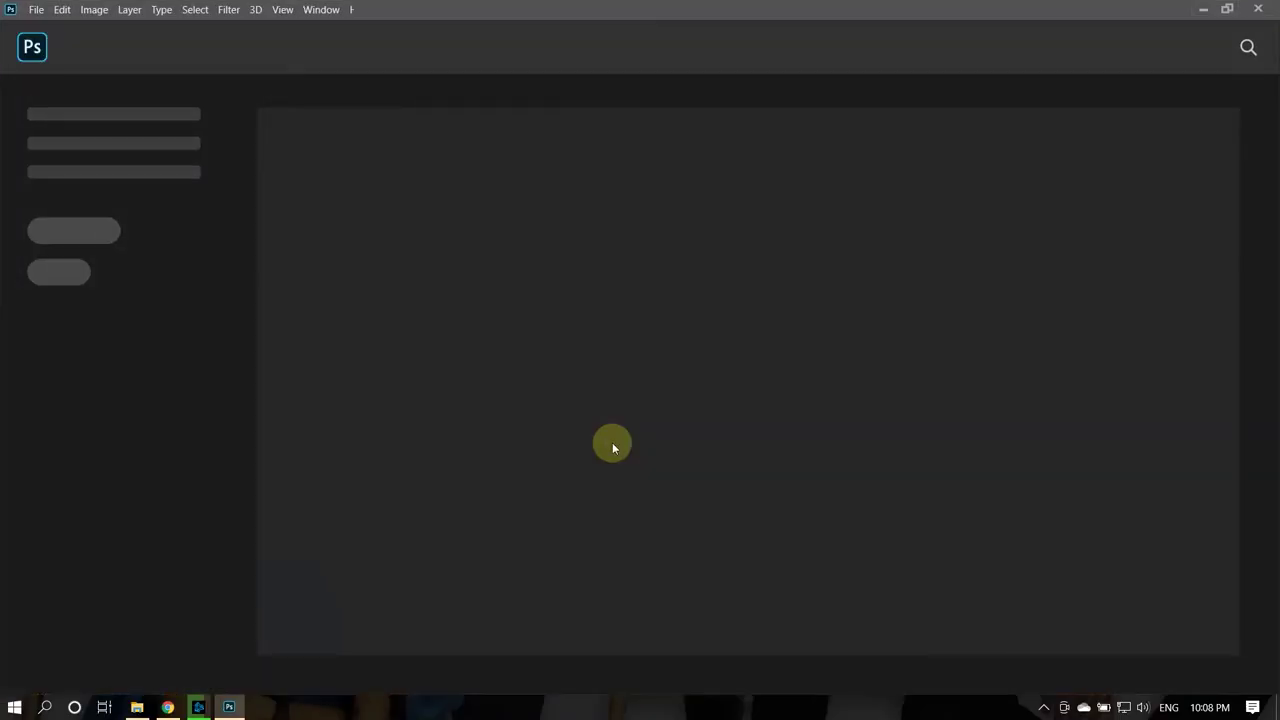
Step: Open the CD Cover Size reference image from Downloads in Photoshop
{"action": "left_click", "coordinate": [137, 707]}
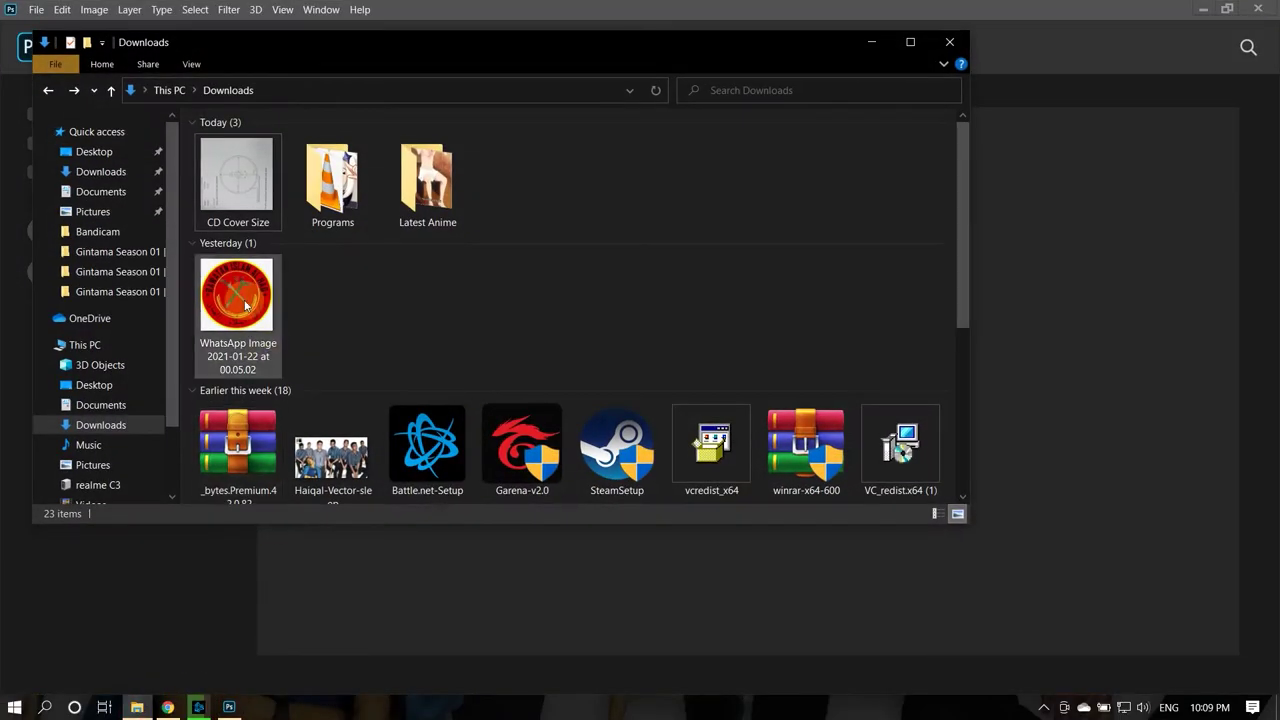
{"action": "left_click_drag", "start_coordinate": [233, 177], "coordinate": [792, 453]}
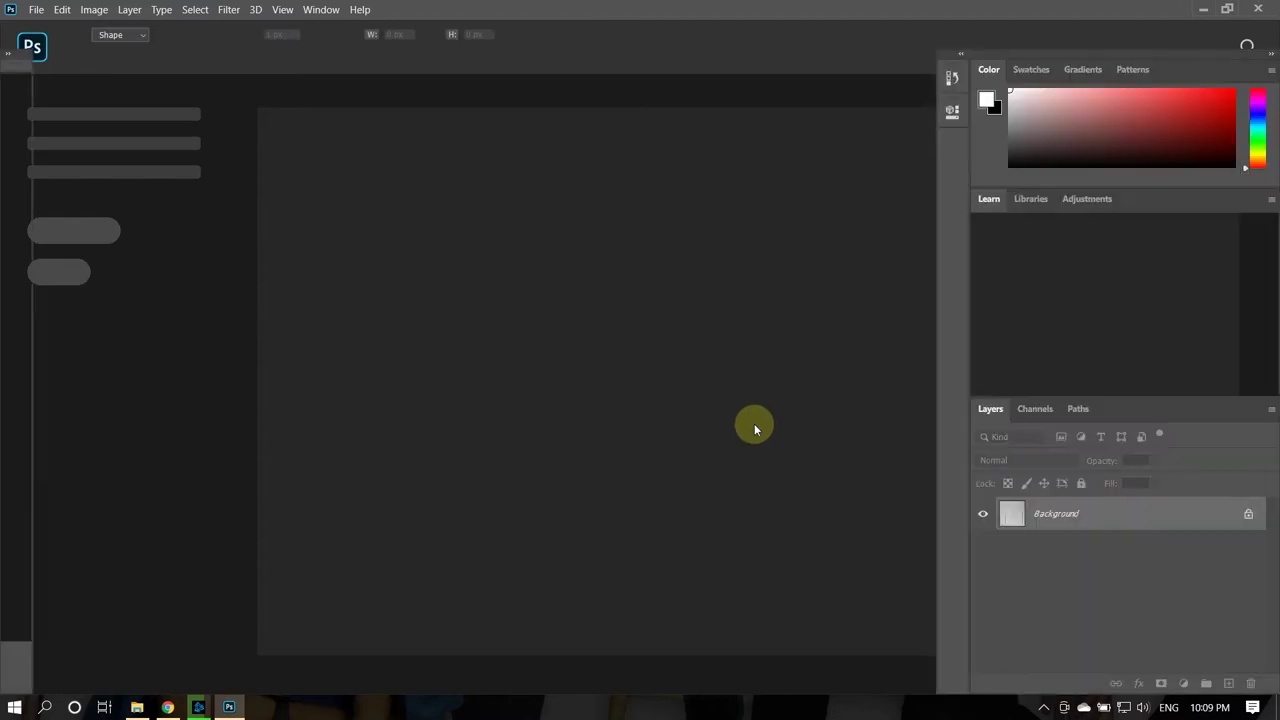
{"action": "key", "text": "v"}
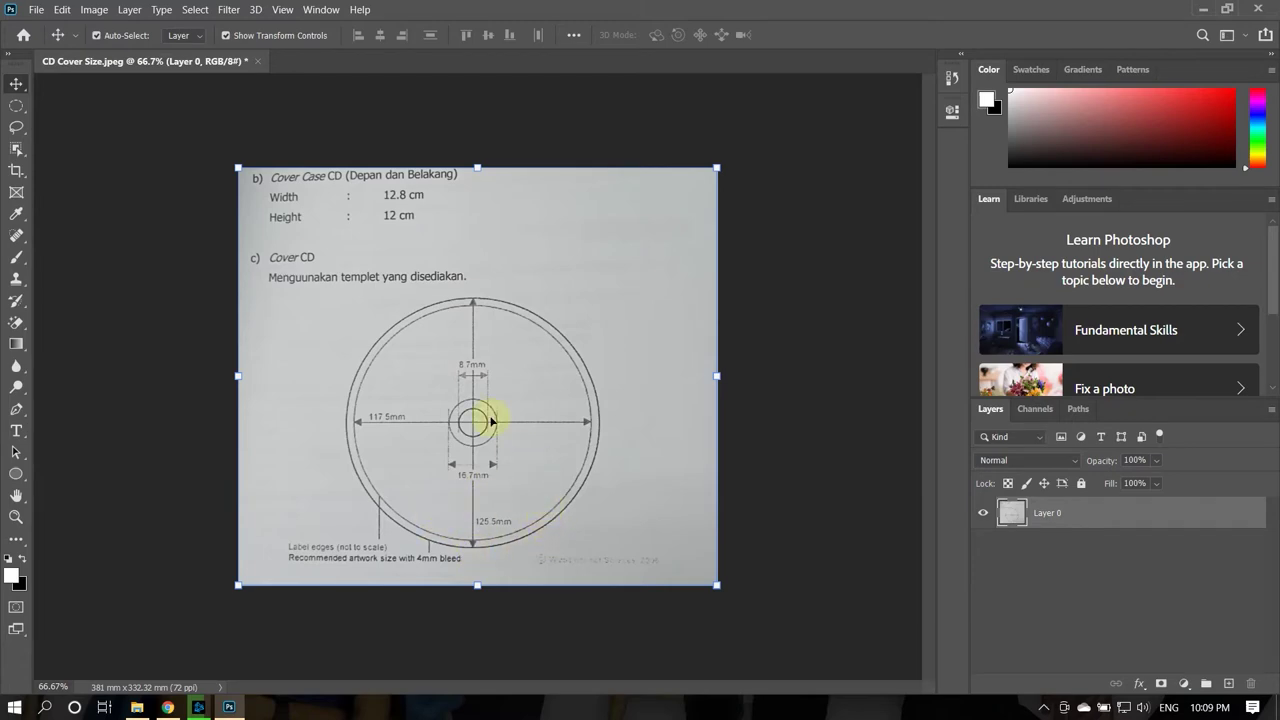
Step: Bring up the File > New document settings
{"action": "left_click", "coordinate": [480, 65]}
{"action": "left_click", "coordinate": [33, 11]}
{"action": "left_click", "coordinate": [126, 29]}
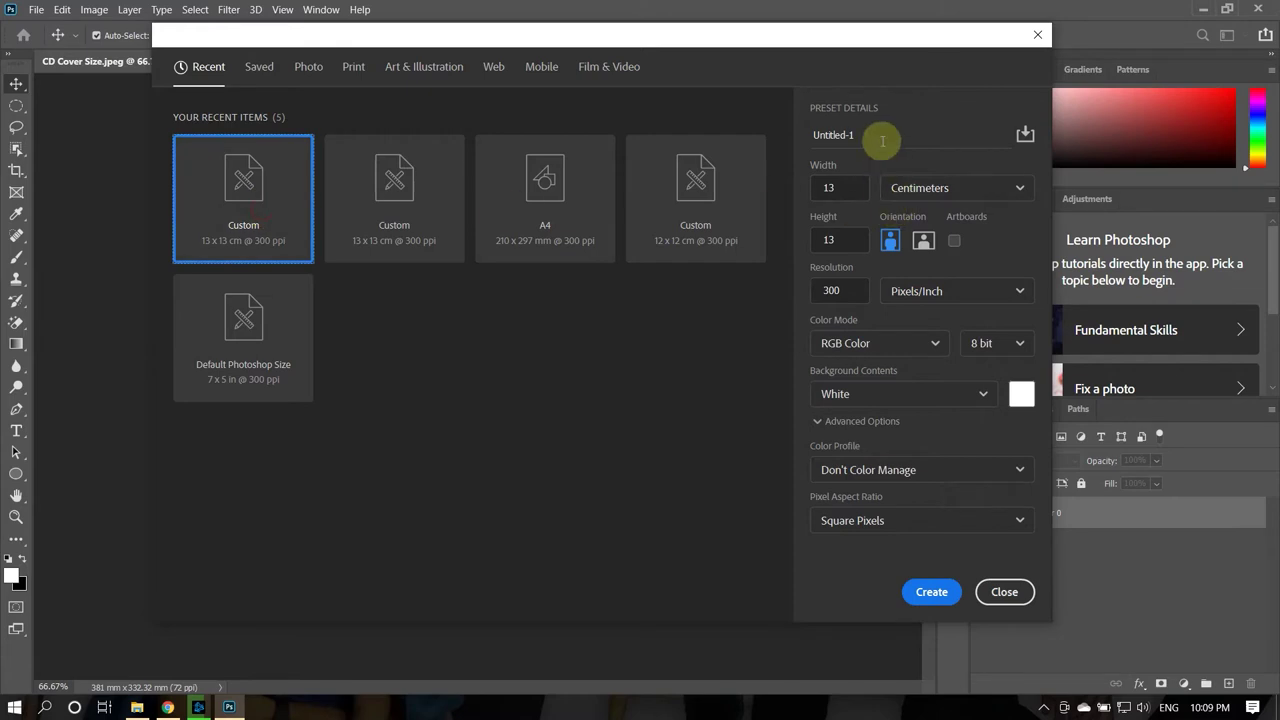
Step: Create the 13×13 cm, 300 ppi document named CD COVER TEMPLATE
{"action": "left_click", "coordinate": [880, 134]}
{"action": "type", "text": "c"}
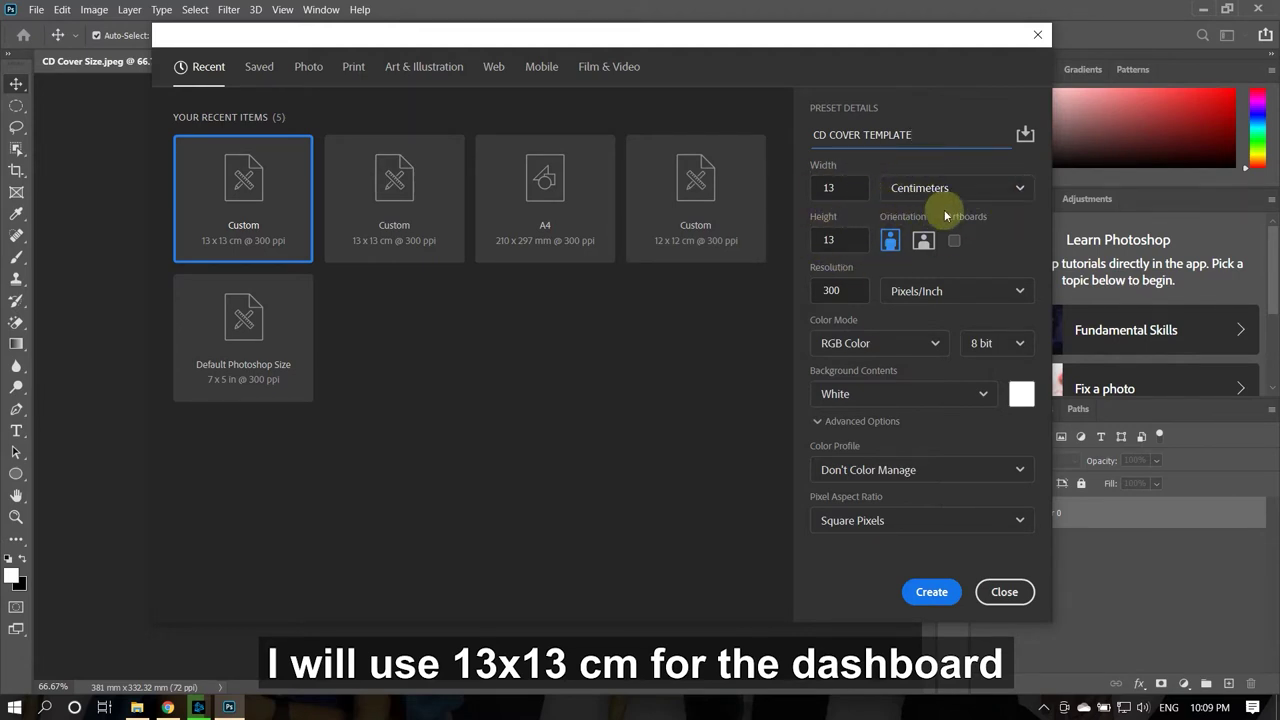
{"action": "left_click", "coordinate": [946, 594]}
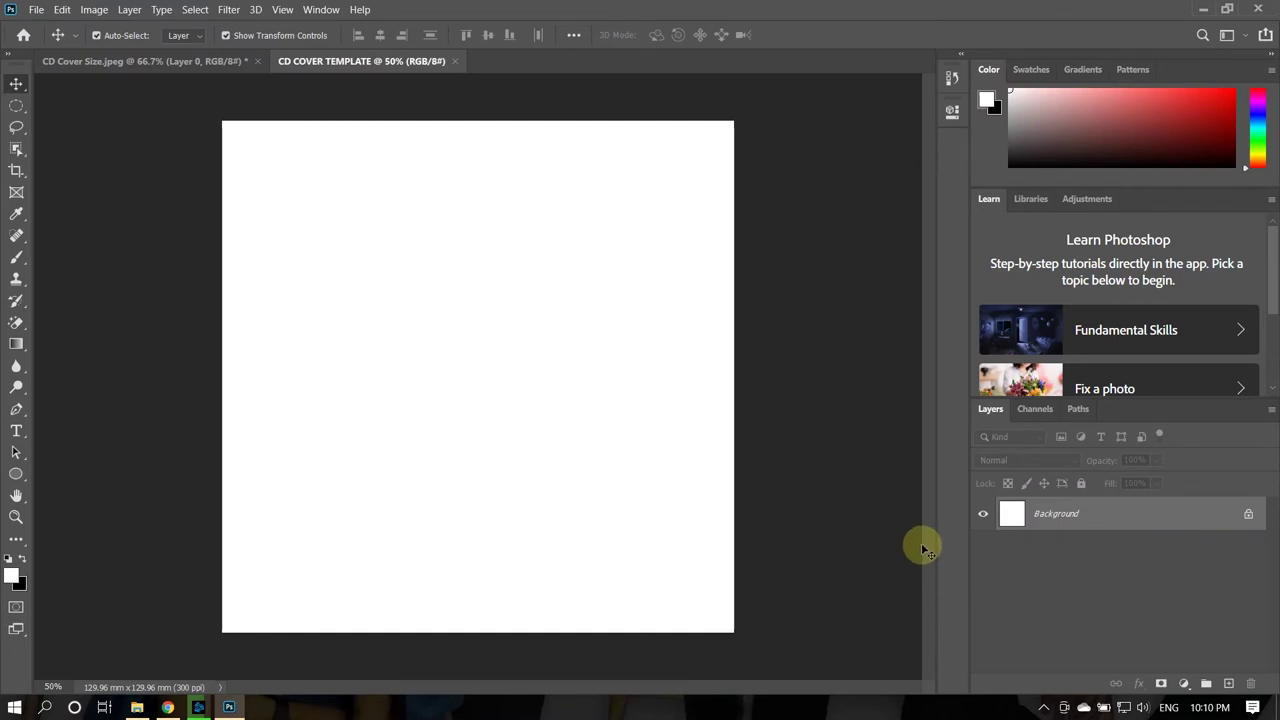
Step: Draw a small circle about 8.7 mm wide near the template's top-left
{"action": "left_click", "coordinate": [178, 63]}
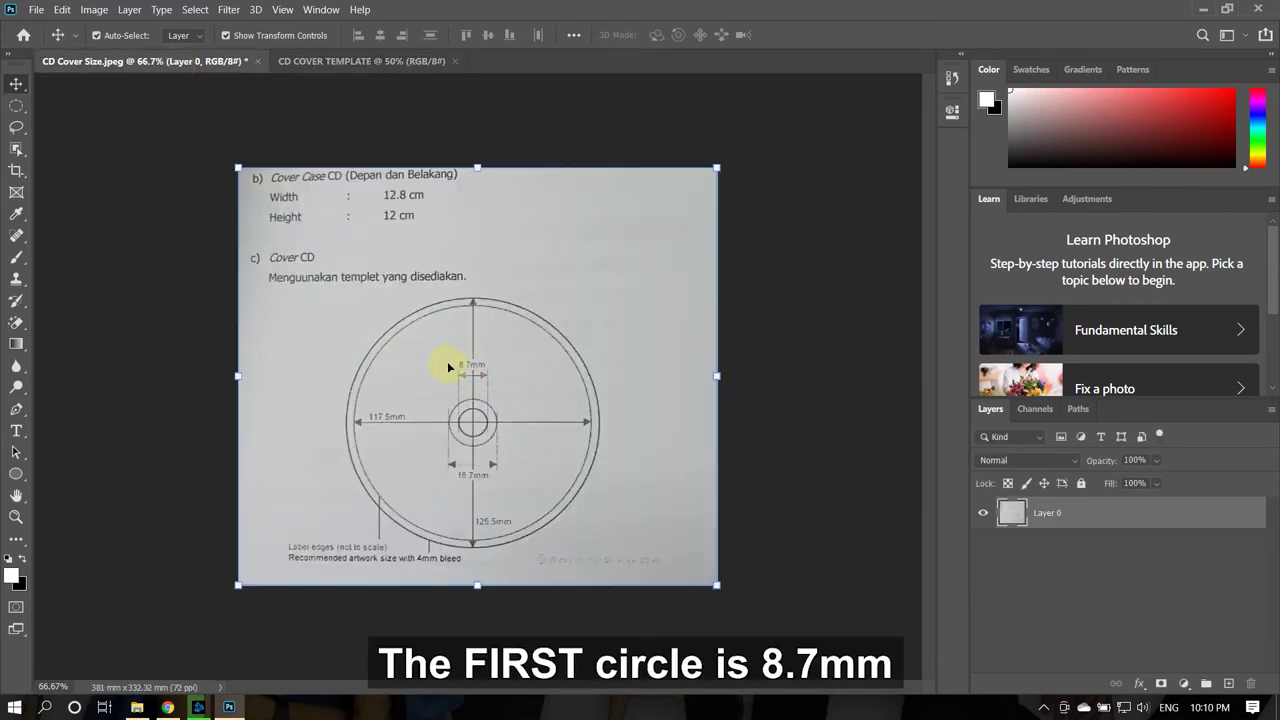
{"action": "left_click", "coordinate": [366, 62]}
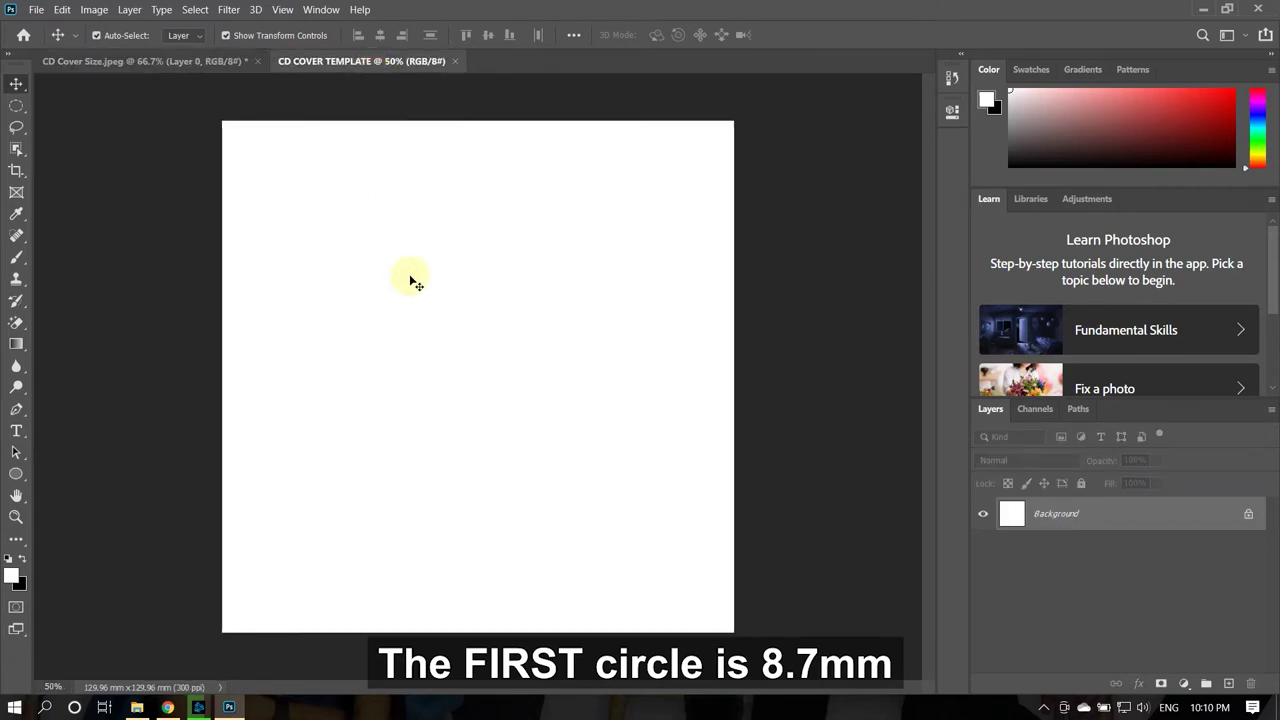
{"action": "left_click", "coordinate": [16, 473]}
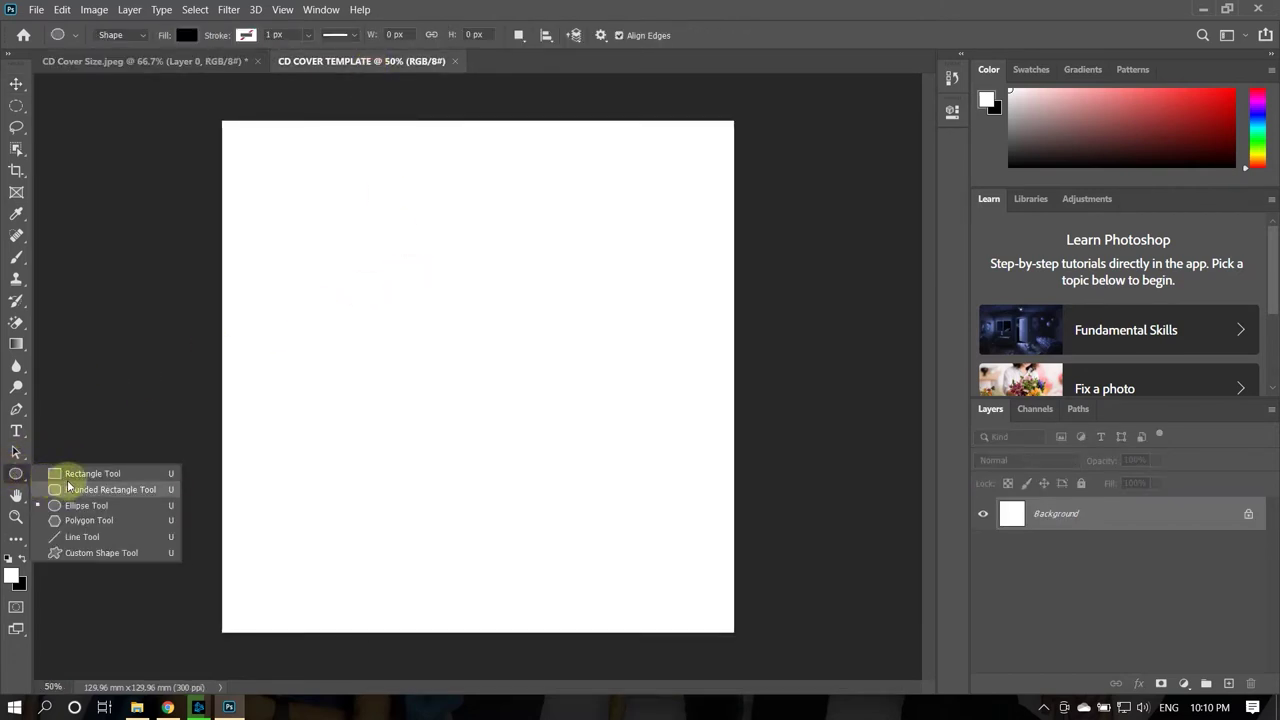
{"action": "left_click", "coordinate": [90, 505]}
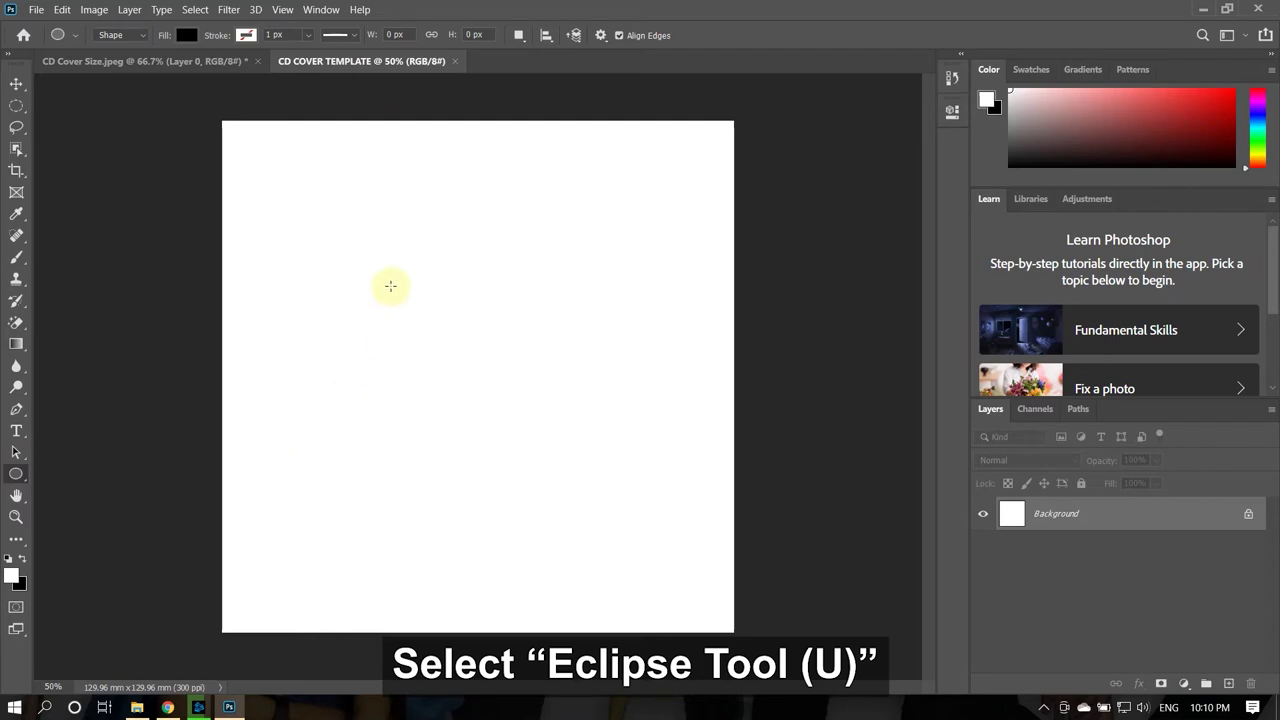
{"action": "left_click_drag", "start_coordinate": [380, 262], "coordinate": [413, 300]}
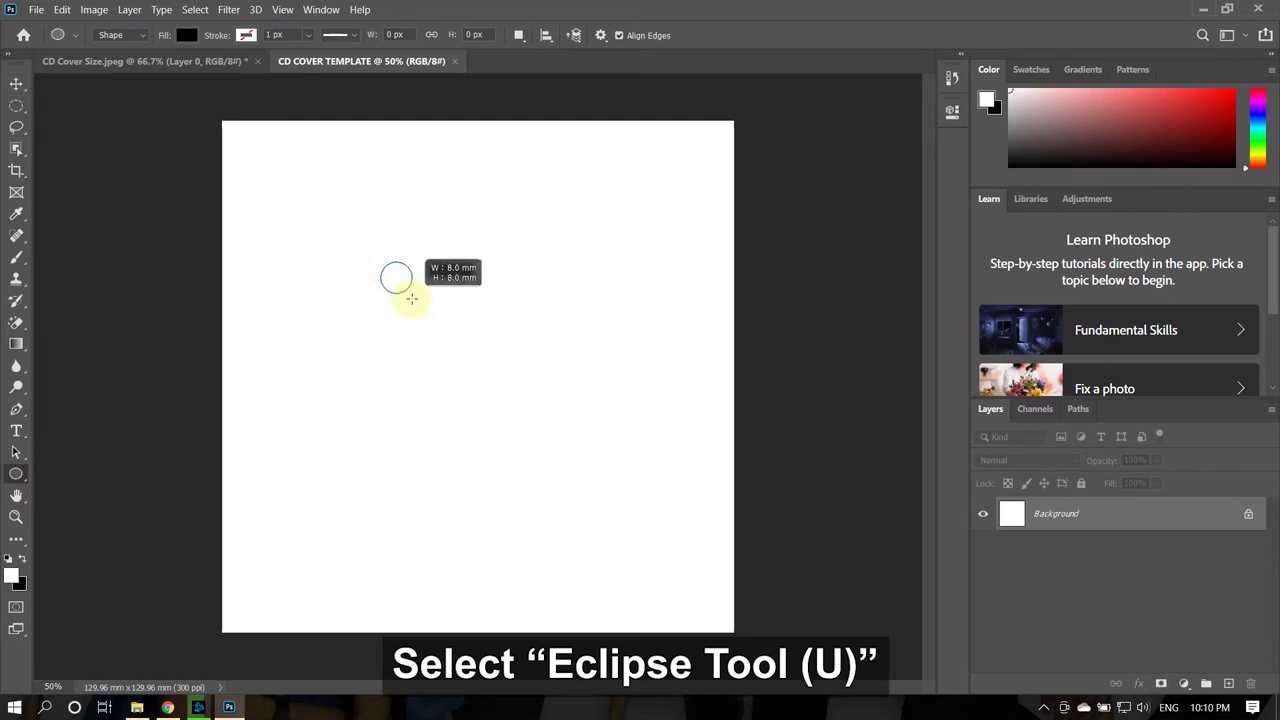
{"action": "left_click_drag", "start_coordinate": [414, 301], "coordinate": [416, 298]}
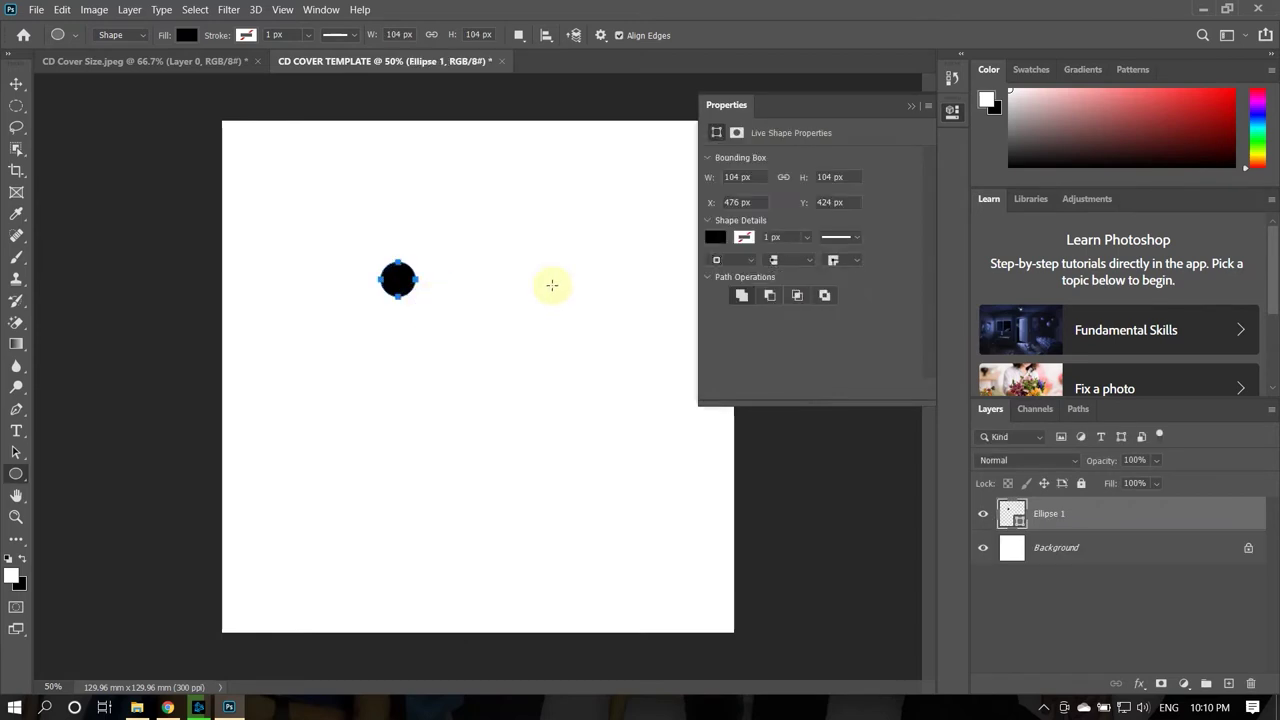
Step: Give the circle a white fill and a black outline
{"action": "left_click", "coordinate": [715, 237]}
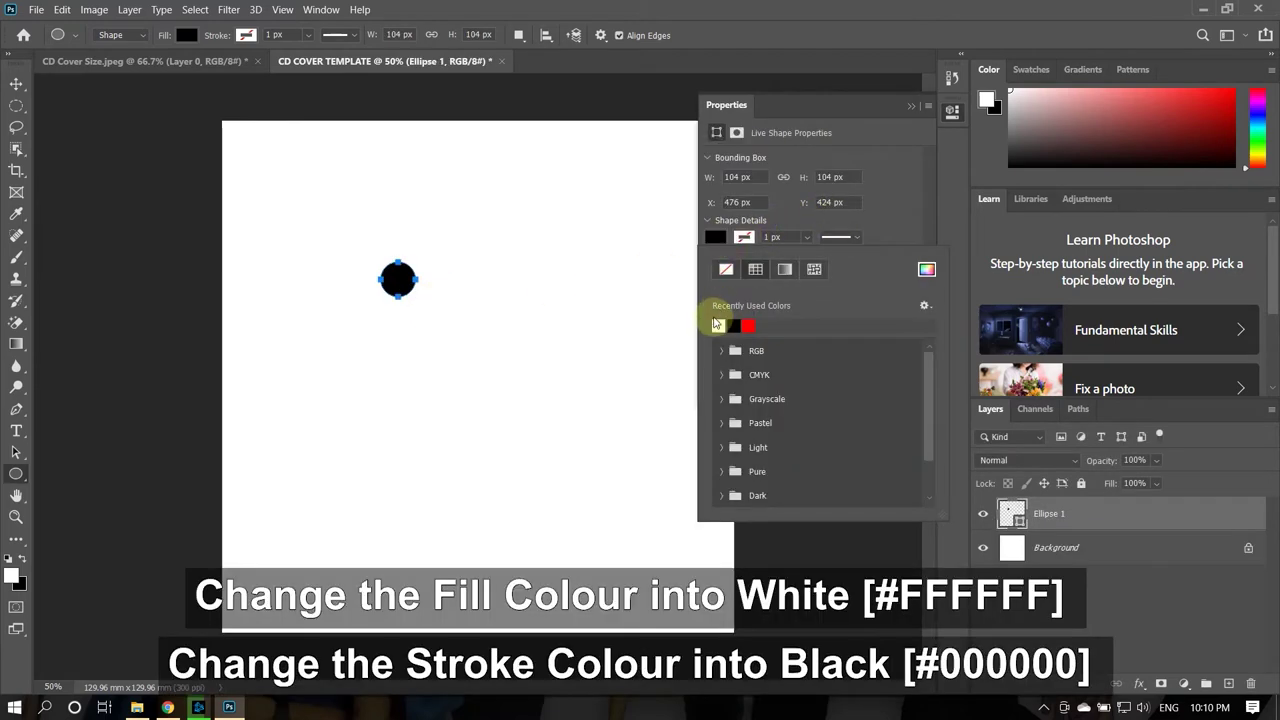
{"action": "left_click", "coordinate": [718, 325]}
{"action": "left_click", "coordinate": [743, 237]}
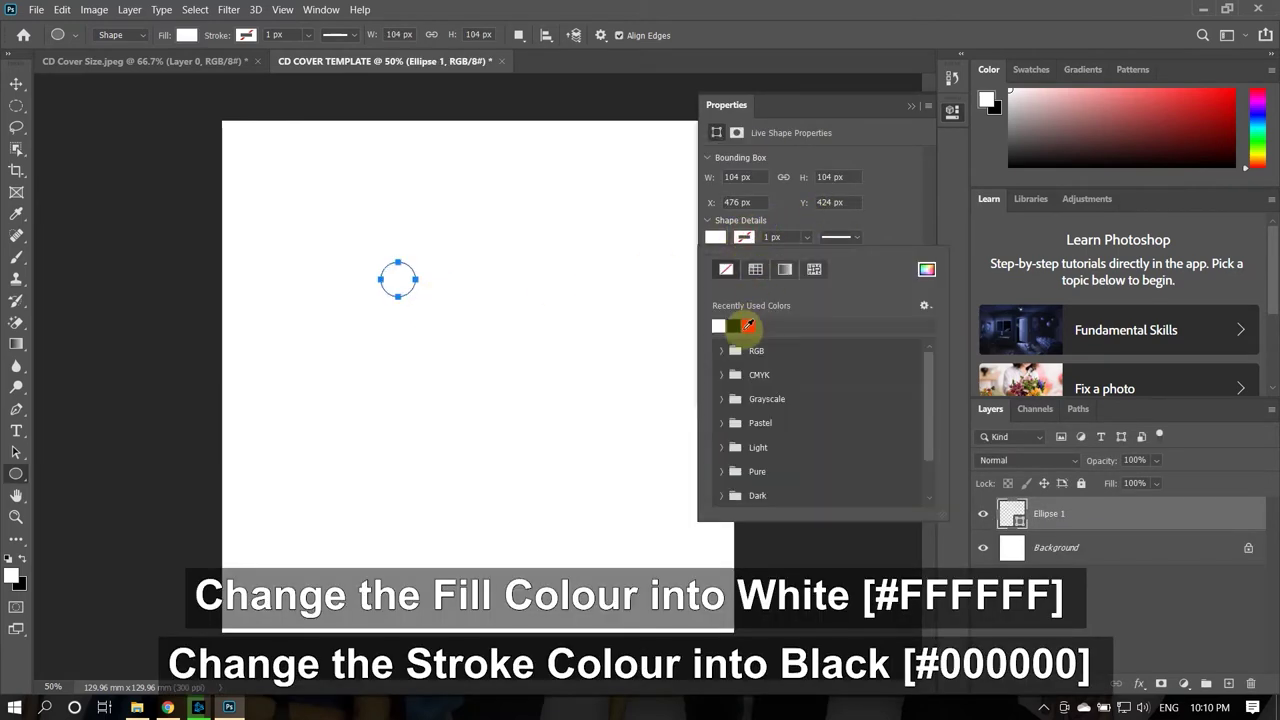
{"action": "left_click", "coordinate": [739, 325]}
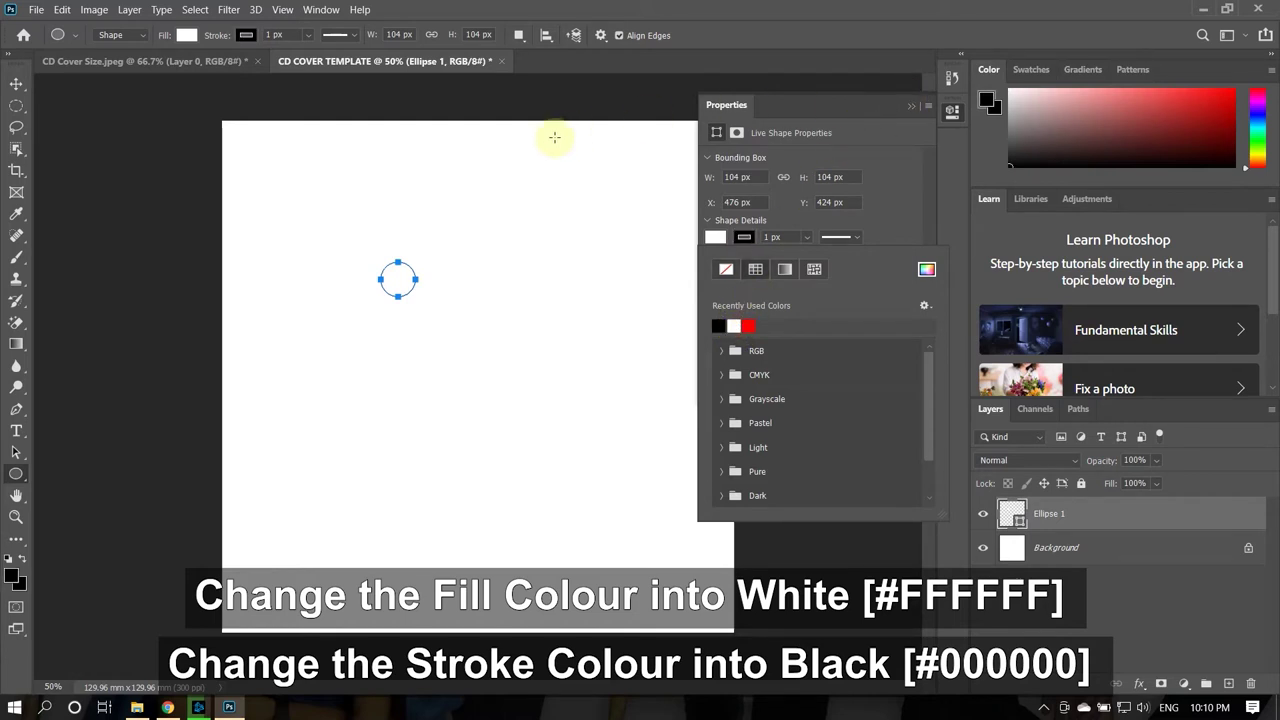
{"action": "left_click", "coordinate": [346, 146]}
{"action": "key", "text": "Escape"}
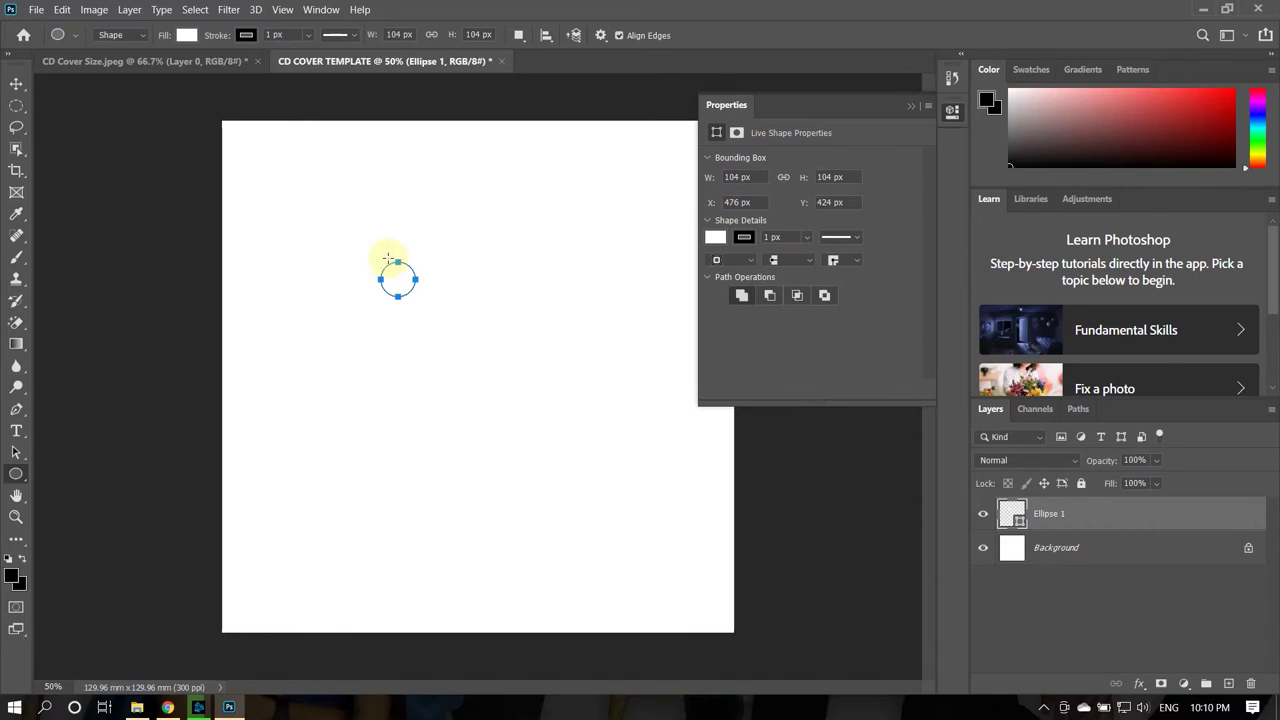
{"action": "left_click", "coordinate": [166, 60]}
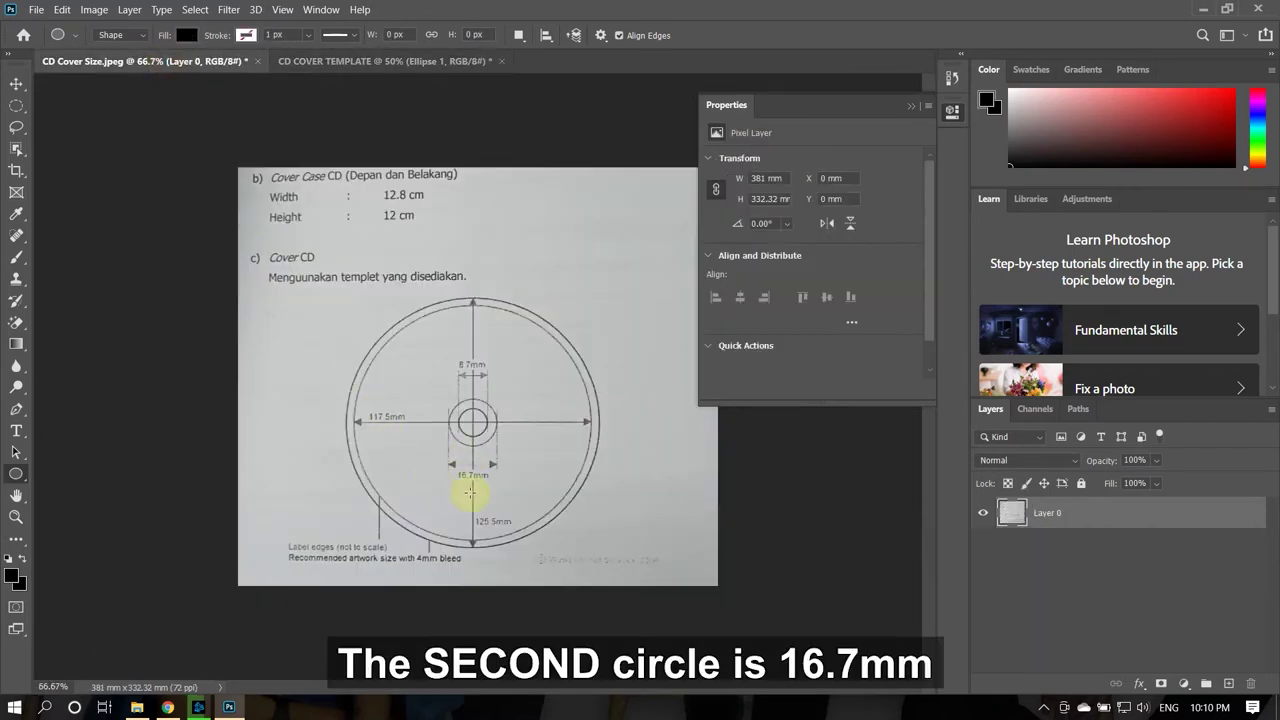
Step: Draw a second circle about 16.8 mm wide as Ellipse 2
{"action": "left_click", "coordinate": [343, 60]}
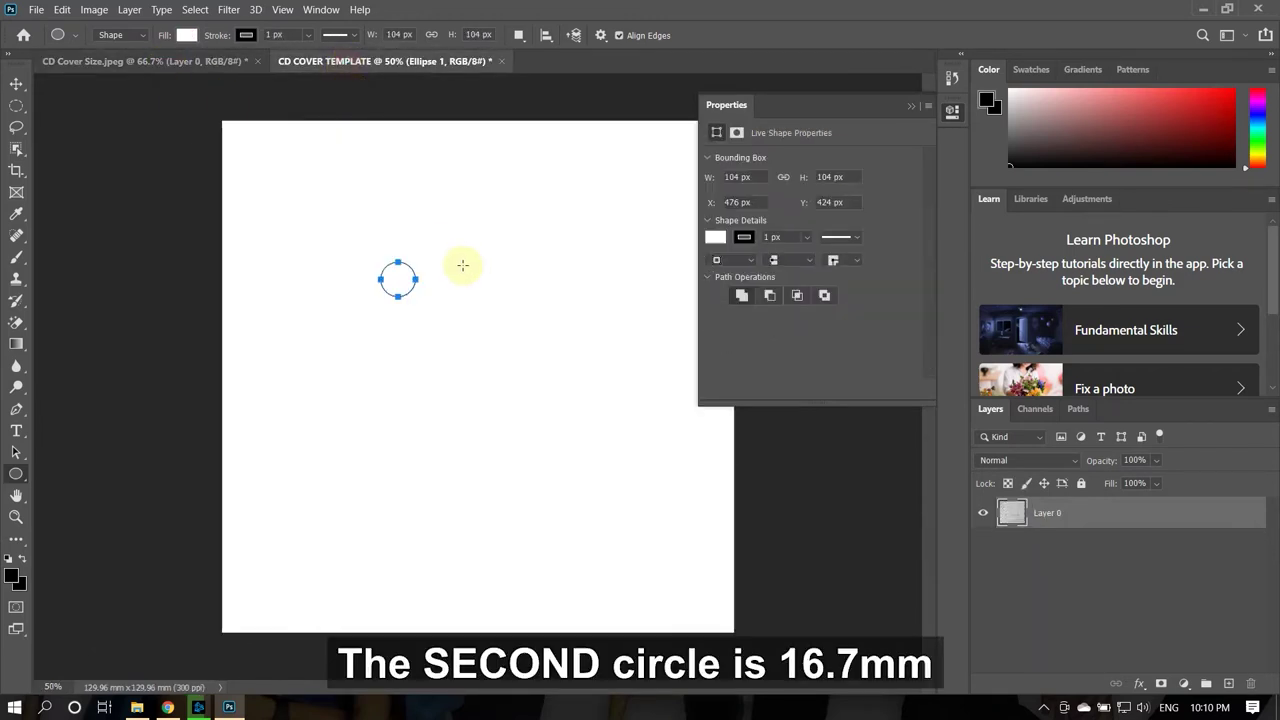
{"action": "mouse_move", "coordinate": [306, 220]}
{"action": "left_mouse_down"}
{"action": "mouse_move", "coordinate": [450, 365]}
{"action": "mouse_move", "coordinate": [397, 287]}
{"action": "left_mouse_up"}
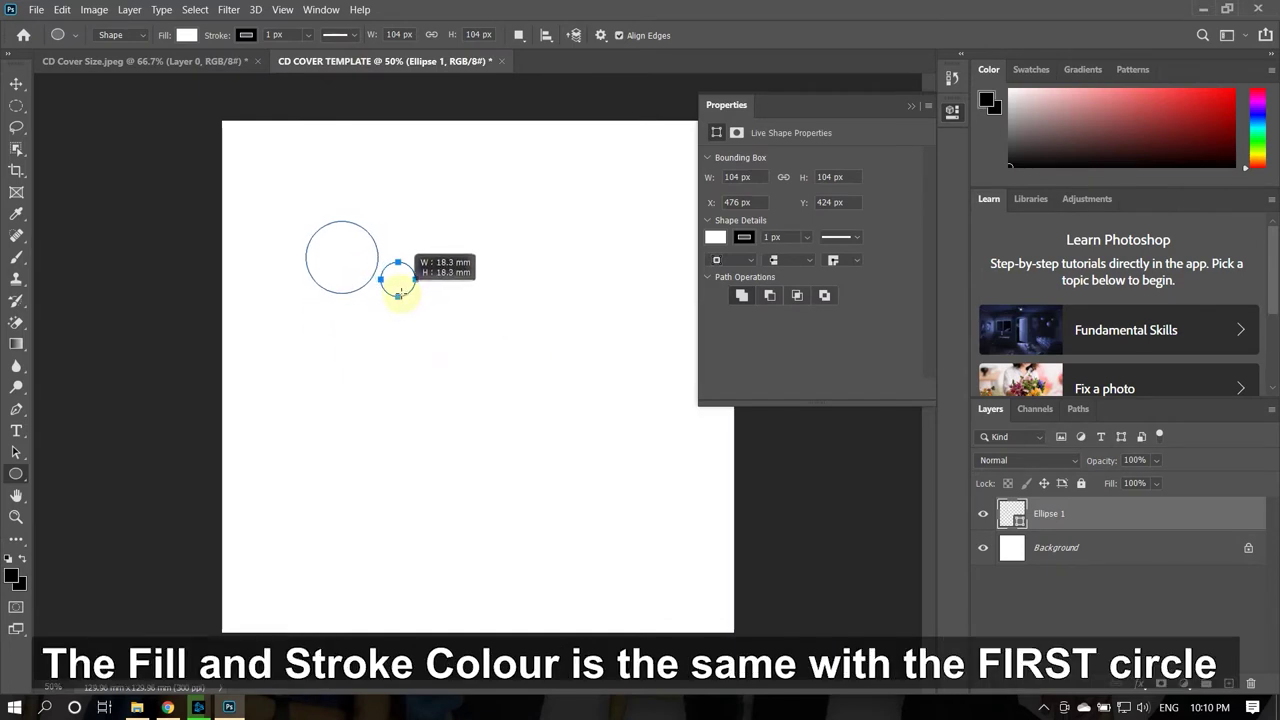
{"action": "left_click_drag", "start_coordinate": [397, 287], "coordinate": [398, 288]}
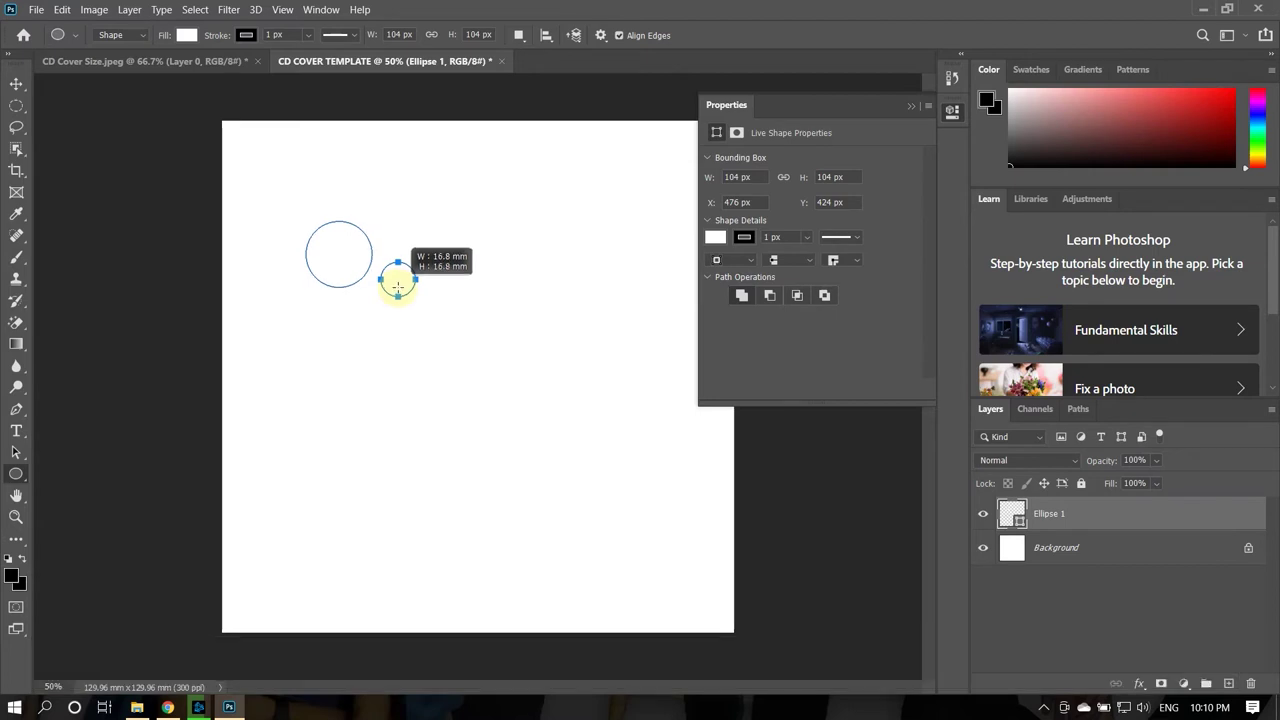
{"action": "left_click_drag", "start_coordinate": [397, 288], "coordinate": [397, 288]}
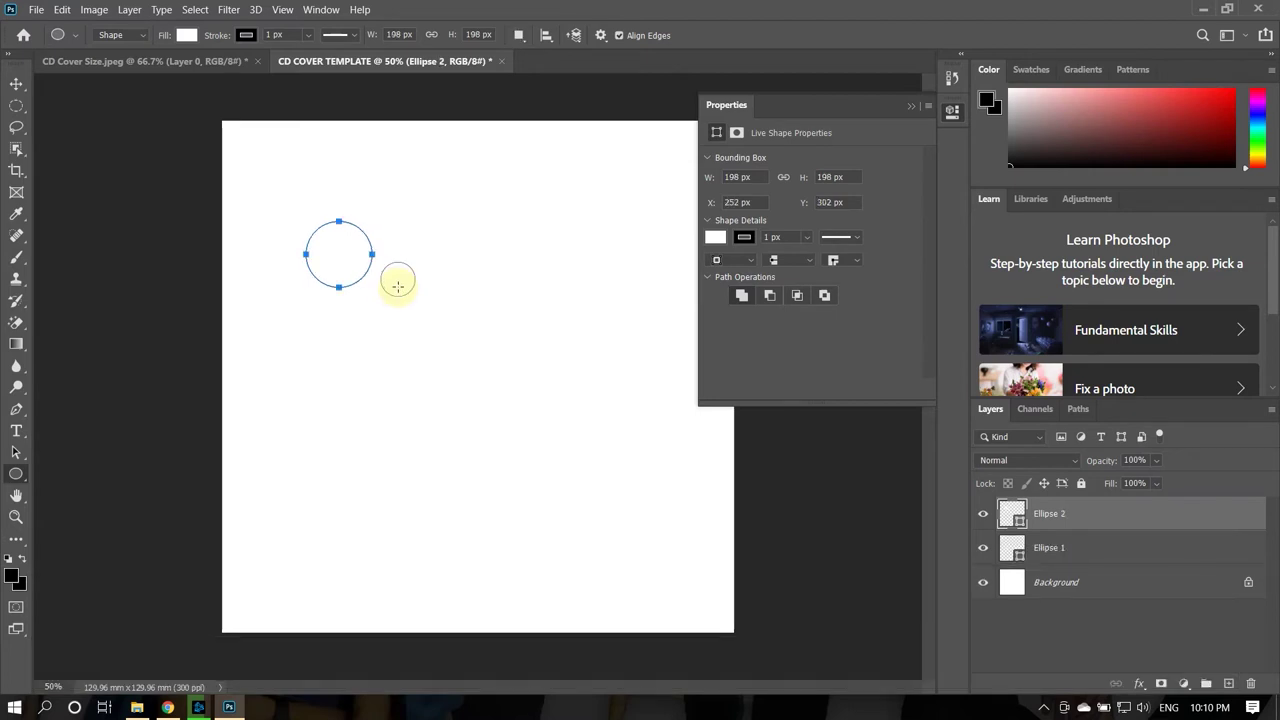
{"action": "key", "text": "v"}
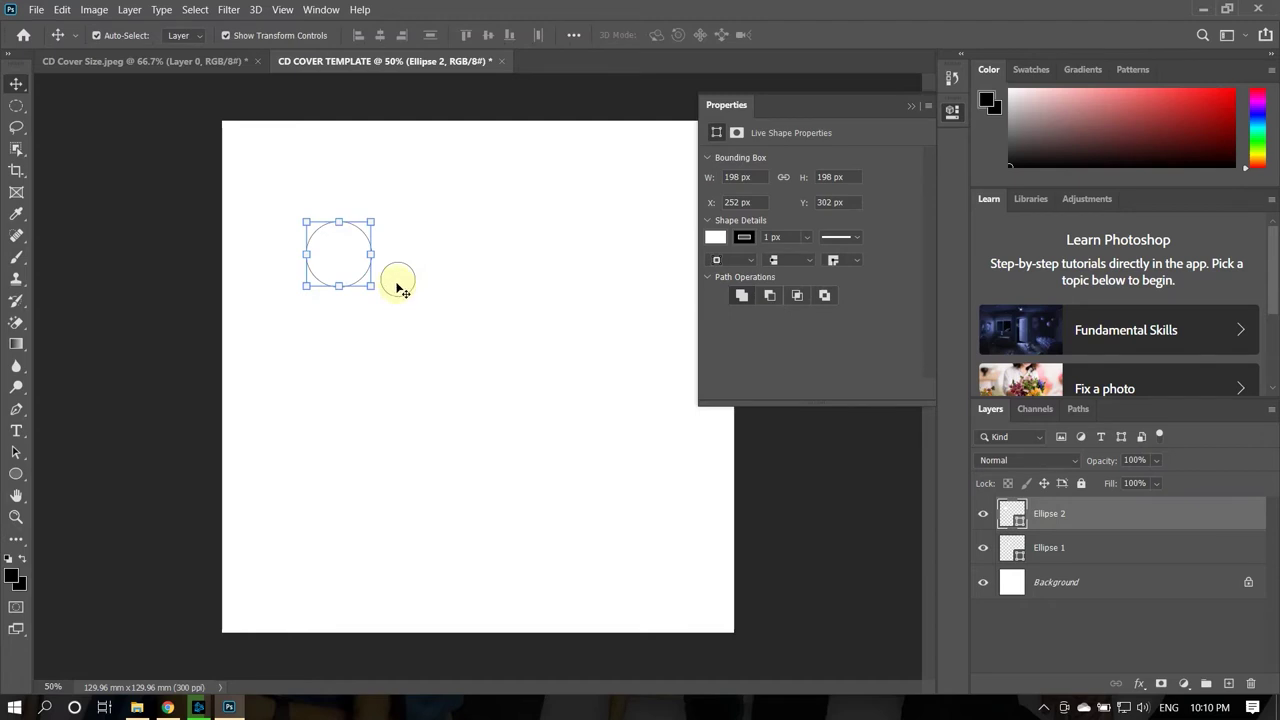
{"action": "left_click", "coordinate": [145, 61]}
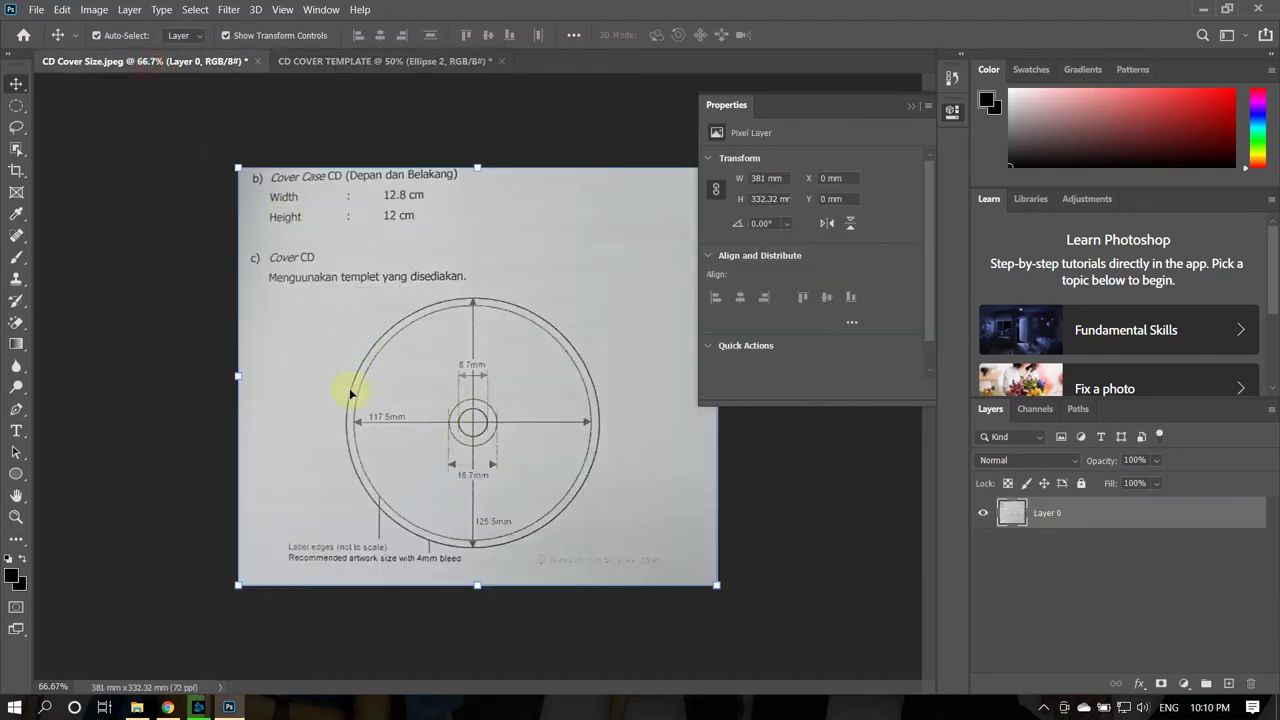
Step: Draw a large third circle about 117.5 mm across as Ellipse 3
{"action": "left_click", "coordinate": [345, 61]}
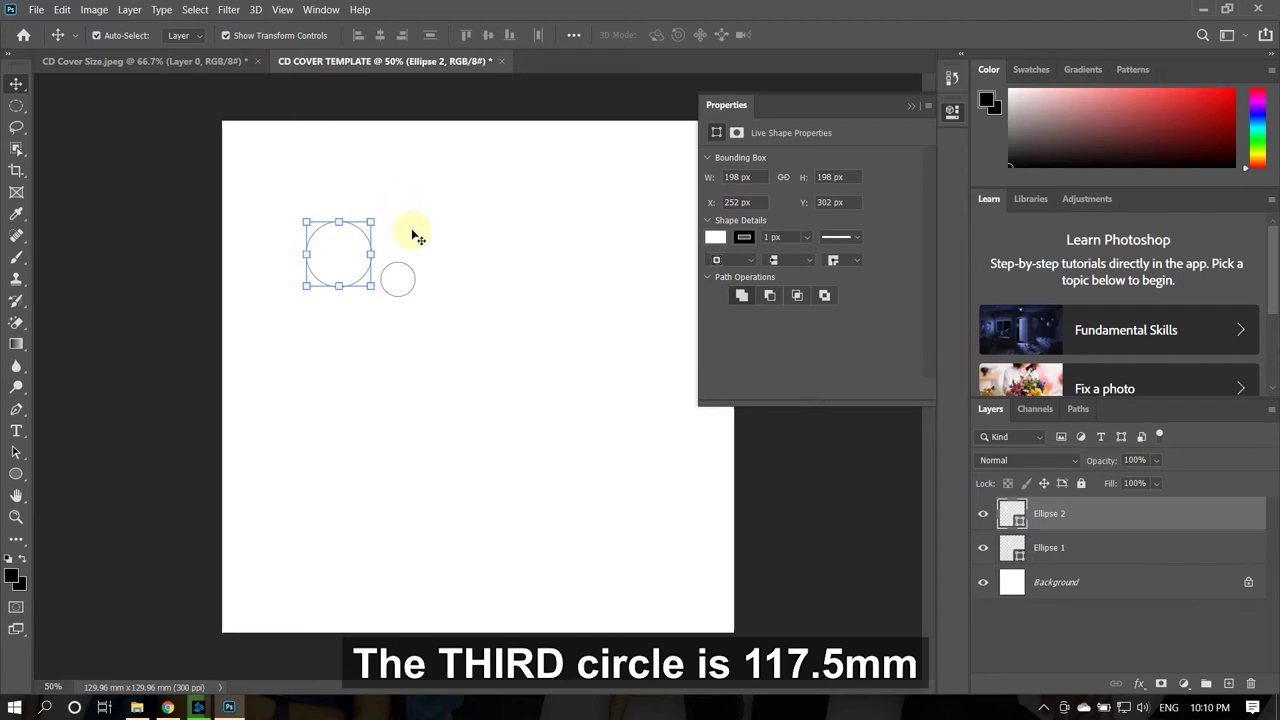
{"action": "key", "text": "u"}
{"action": "mouse_move", "coordinate": [443, 191]}
{"action": "left_mouse_down"}
{"action": "mouse_move", "coordinate": [860, 590]}
{"action": "mouse_move", "coordinate": [955, 653]}
{"action": "left_mouse_up"}
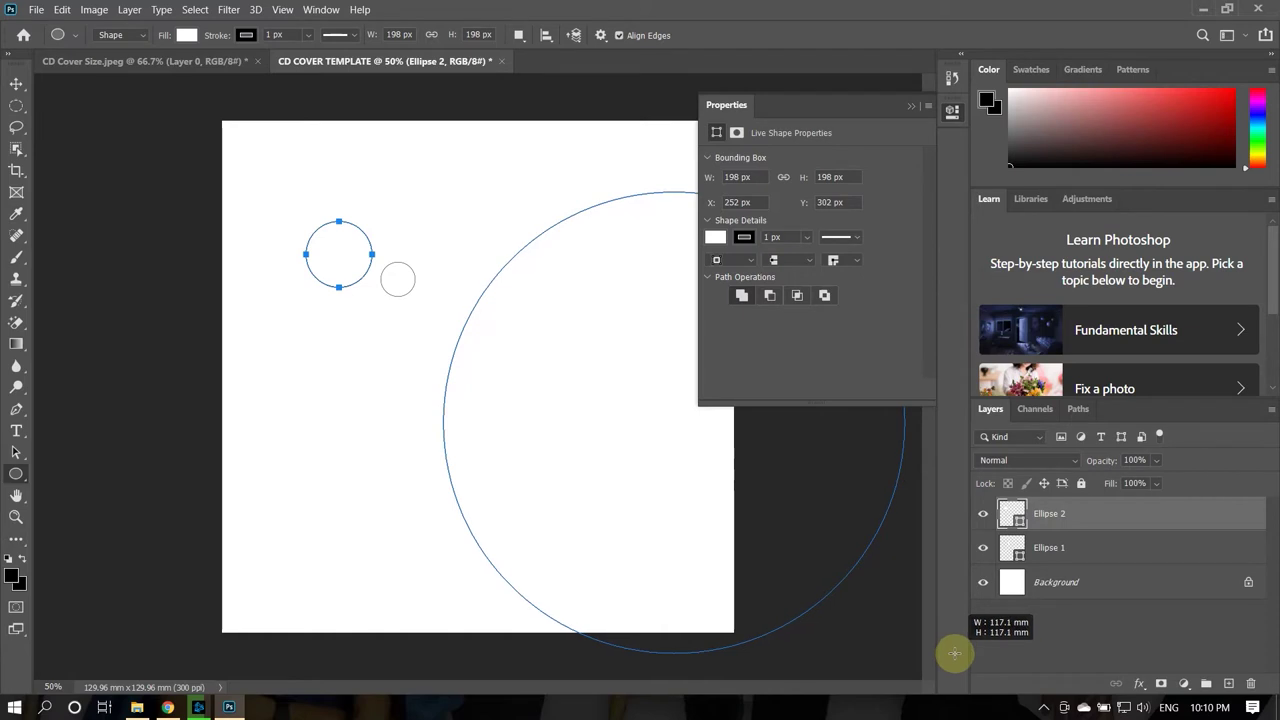
{"action": "left_click_drag", "start_coordinate": [955, 653], "coordinate": [953, 656]}
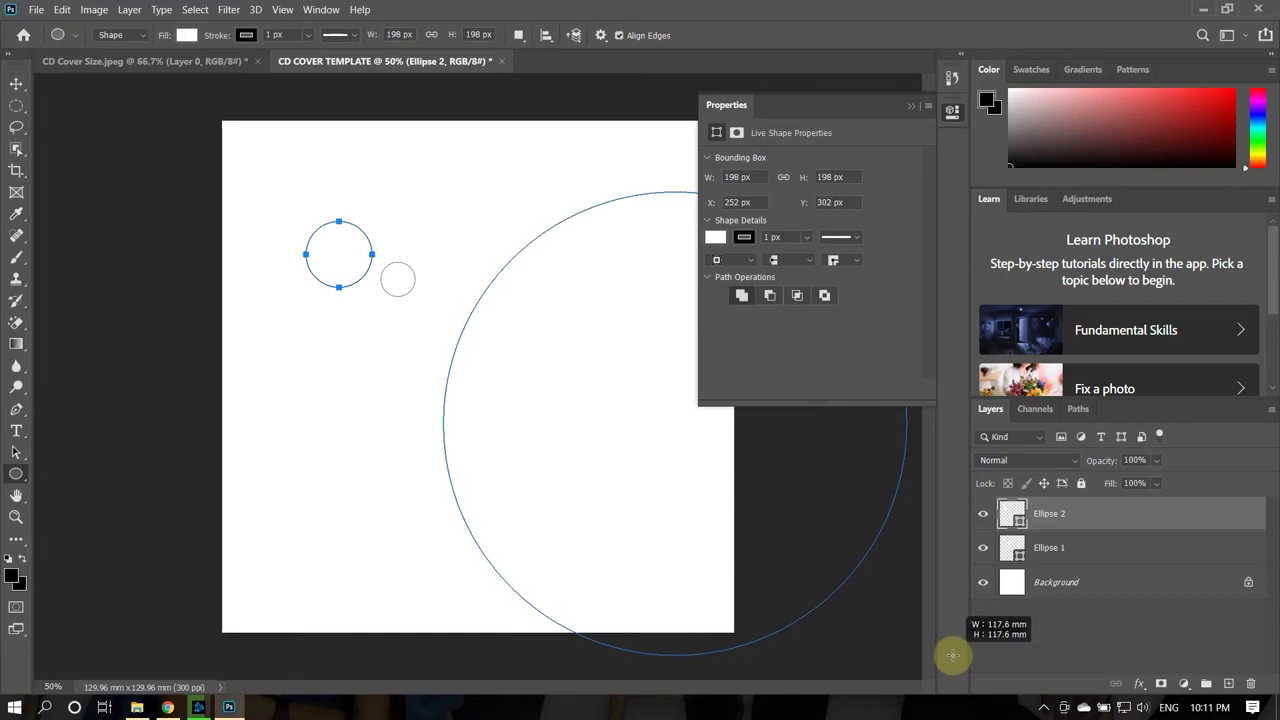
{"action": "left_click_drag", "start_coordinate": [953, 656], "coordinate": [953, 656]}
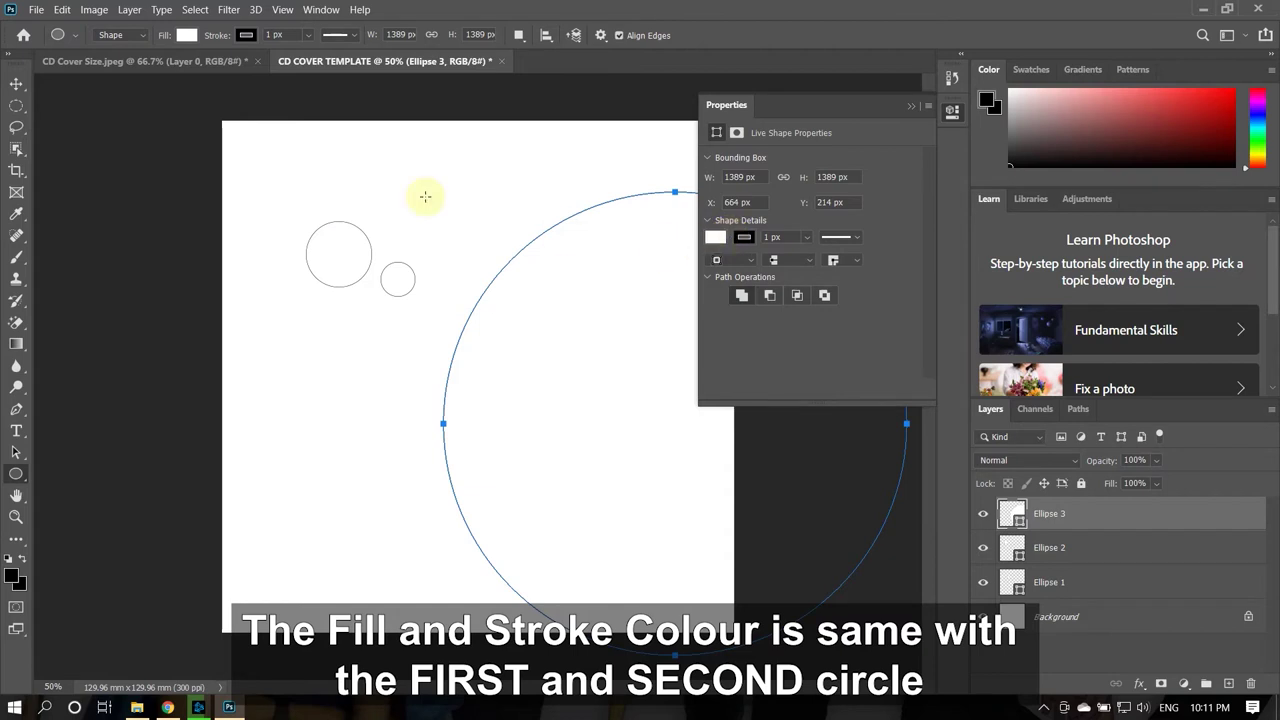
{"action": "left_click", "coordinate": [18, 84]}
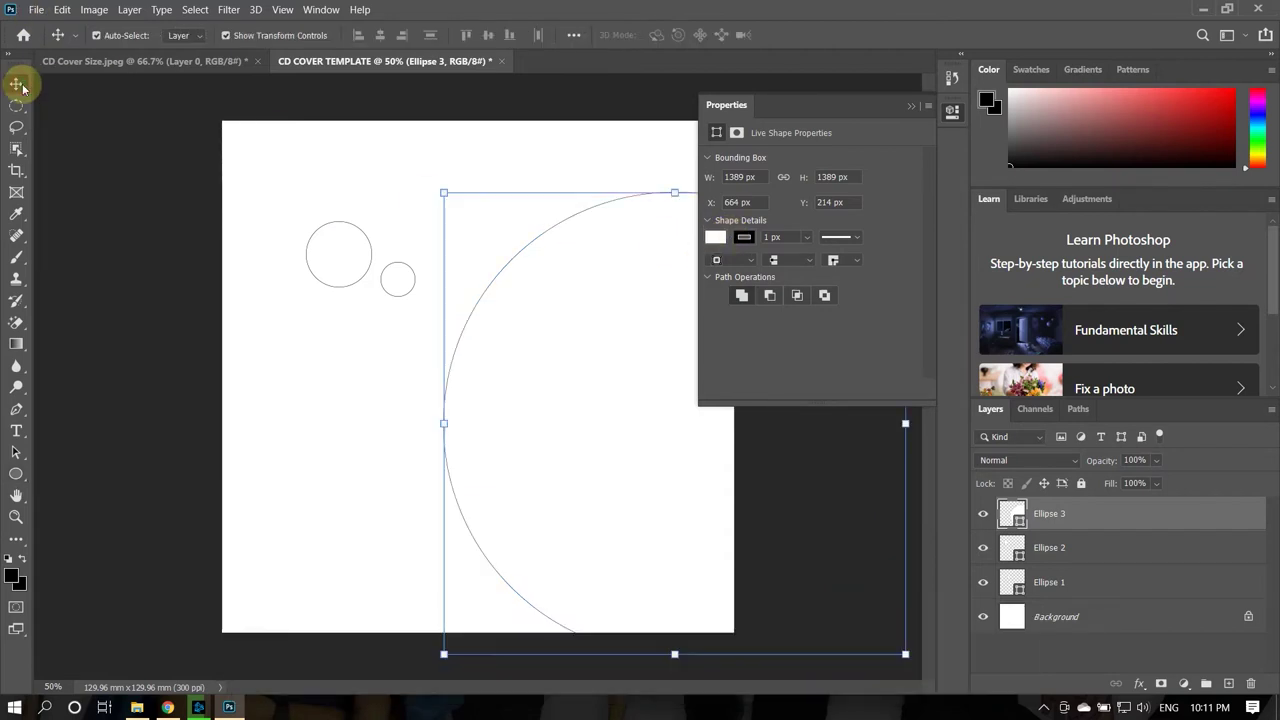
Step: Draw a fourth circle about 125.5 mm across as Ellipse 4
{"action": "left_click", "coordinate": [176, 61]}
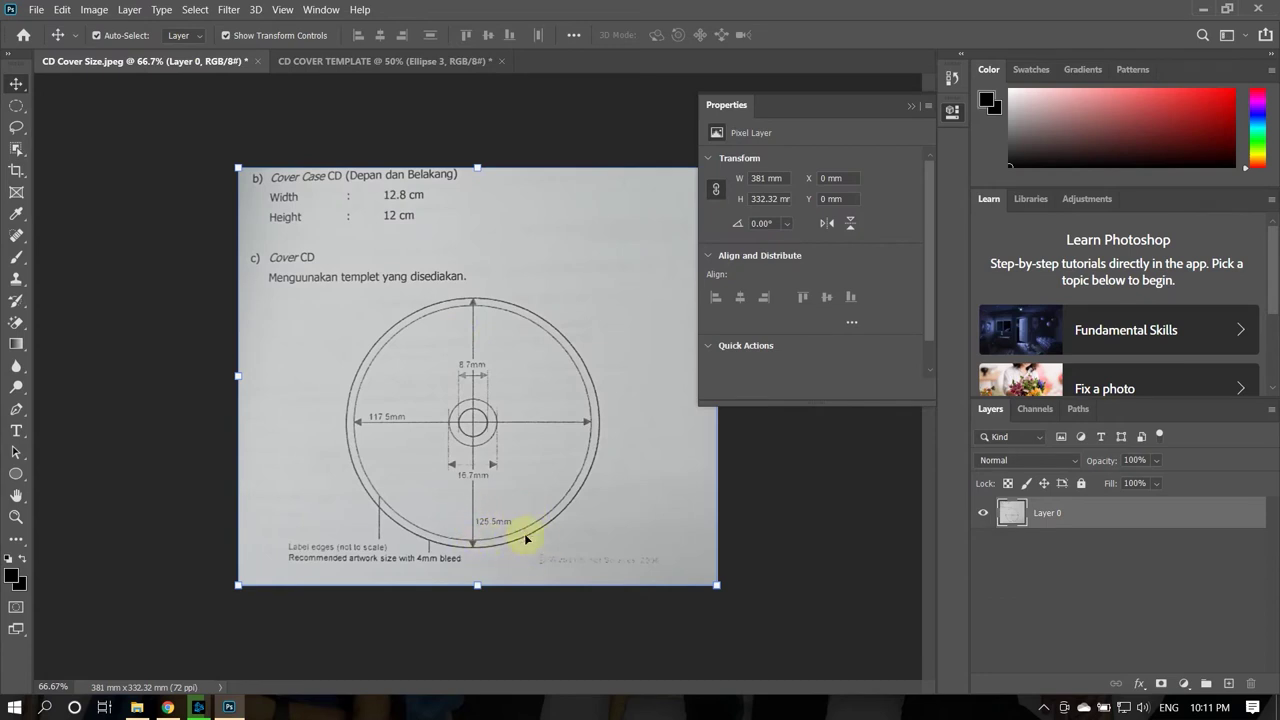
{"action": "left_click", "coordinate": [368, 62]}
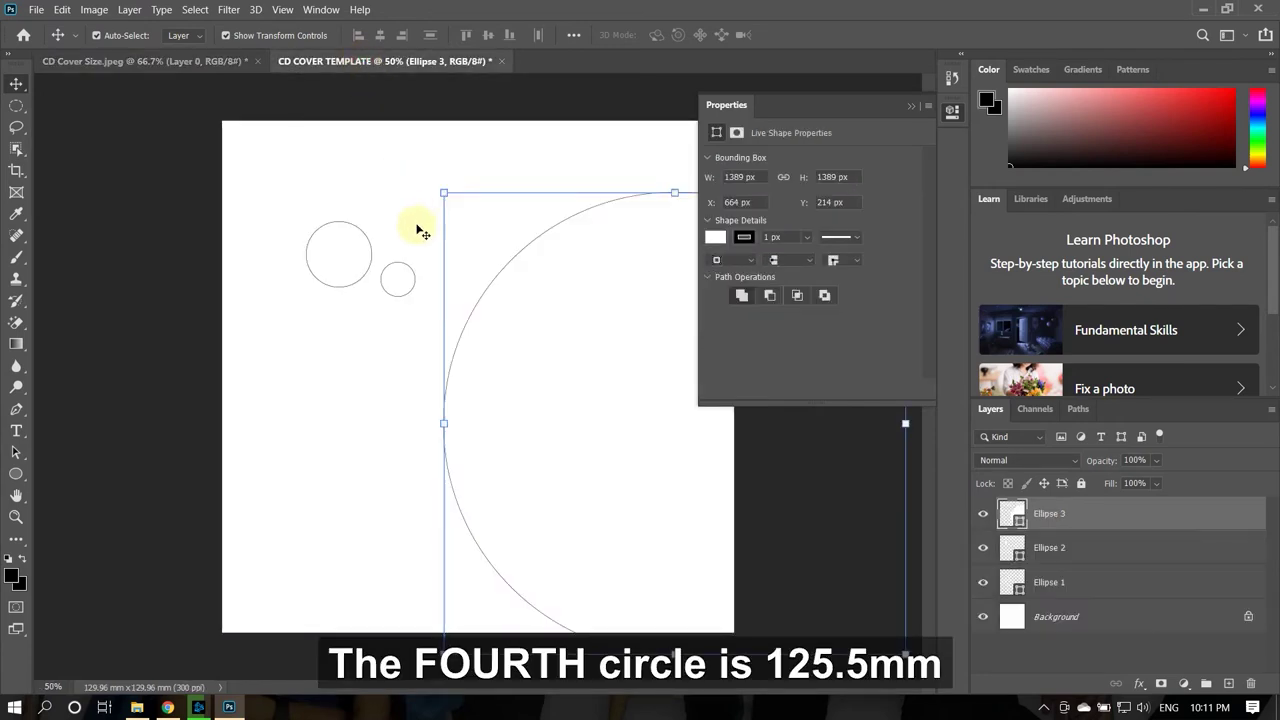
{"action": "key", "text": "u"}
{"action": "left_click_drag", "start_coordinate": [242, 130], "coordinate": [812, 628]}
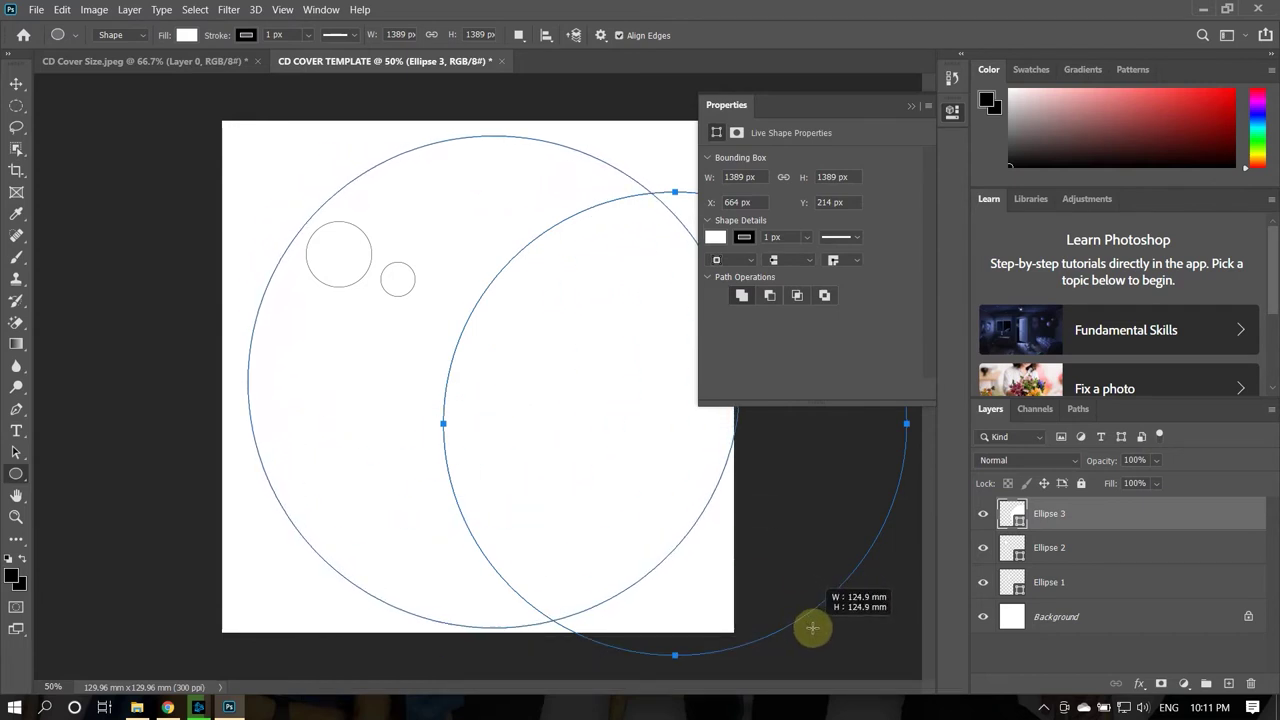
{"action": "left_click_drag", "start_coordinate": [813, 628], "coordinate": [816, 631]}
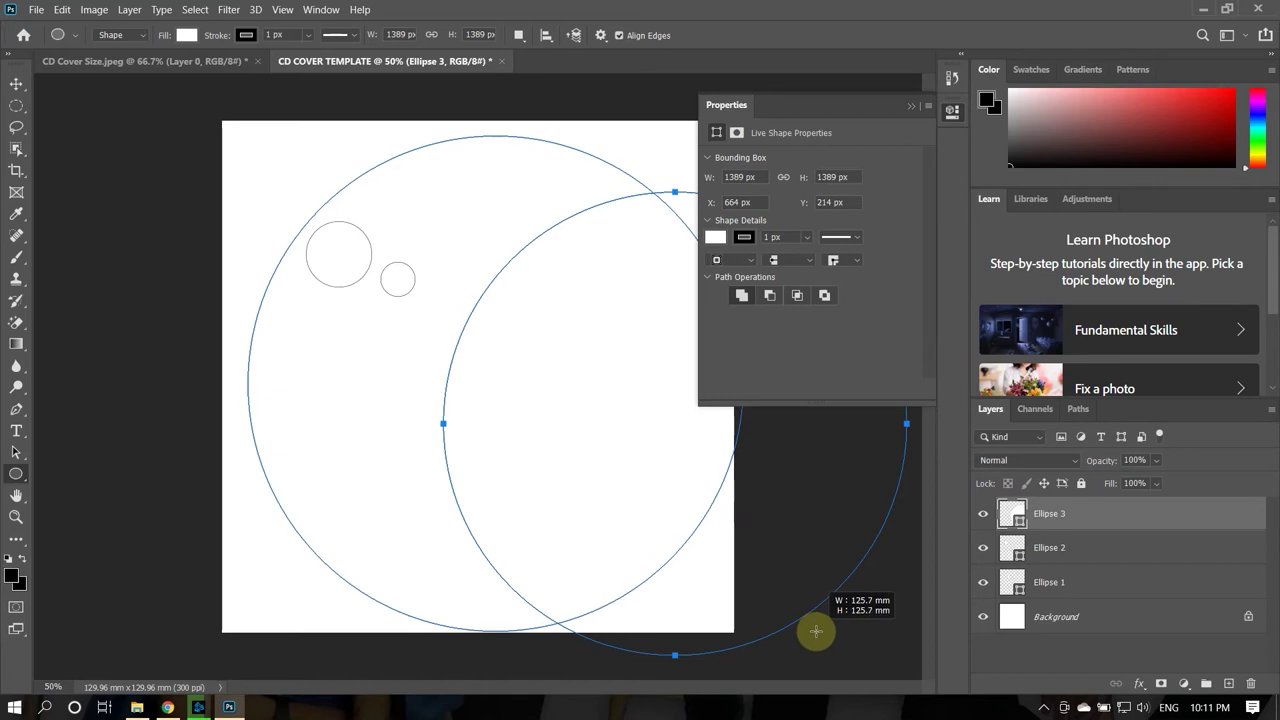
{"action": "left_click_drag", "start_coordinate": [816, 631], "coordinate": [816, 631]}
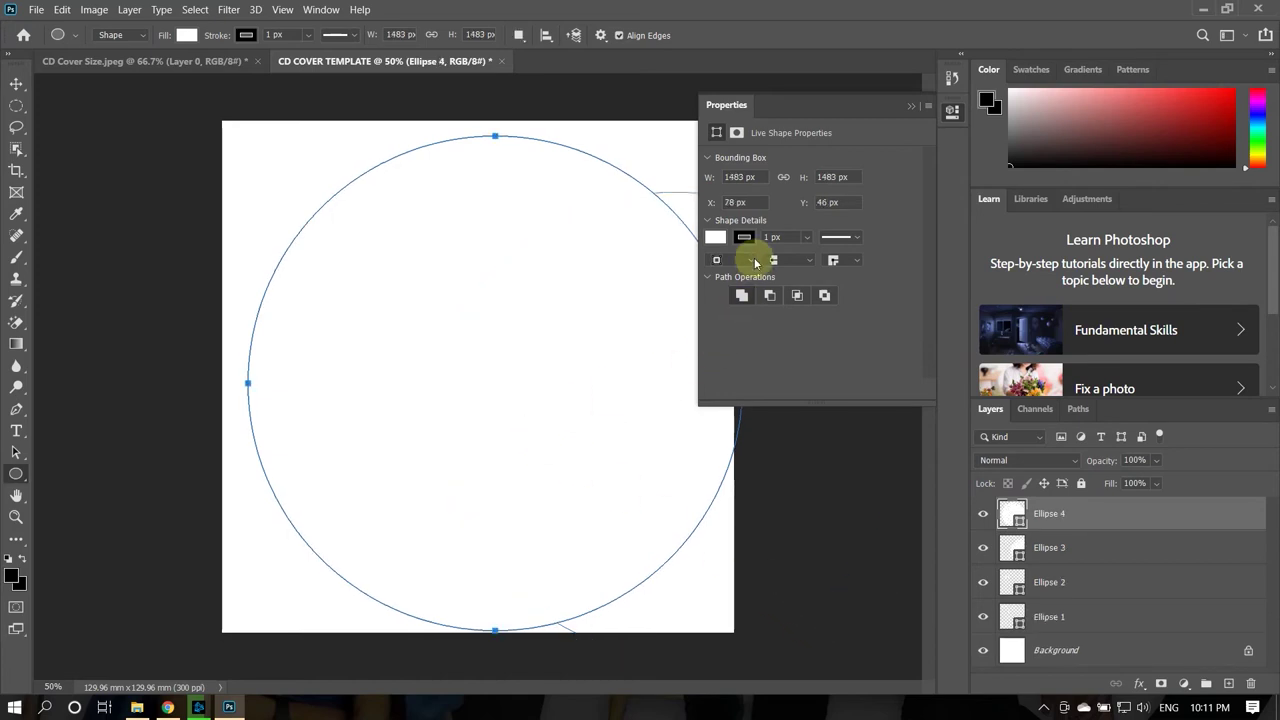
Step: Set the fourth circle to No Fill and start reordering the ellipse layers
{"action": "left_click", "coordinate": [715, 237]}
{"action": "left_click", "coordinate": [729, 272]}
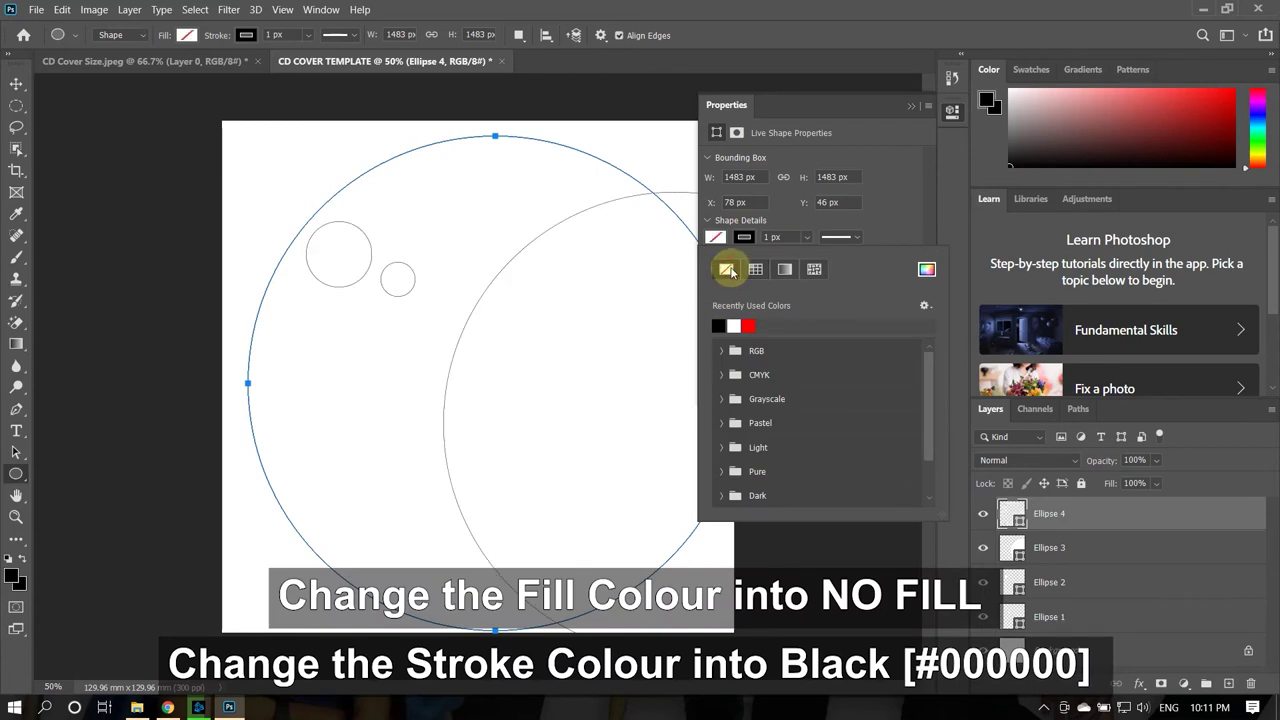
{"action": "left_click", "coordinate": [826, 104]}
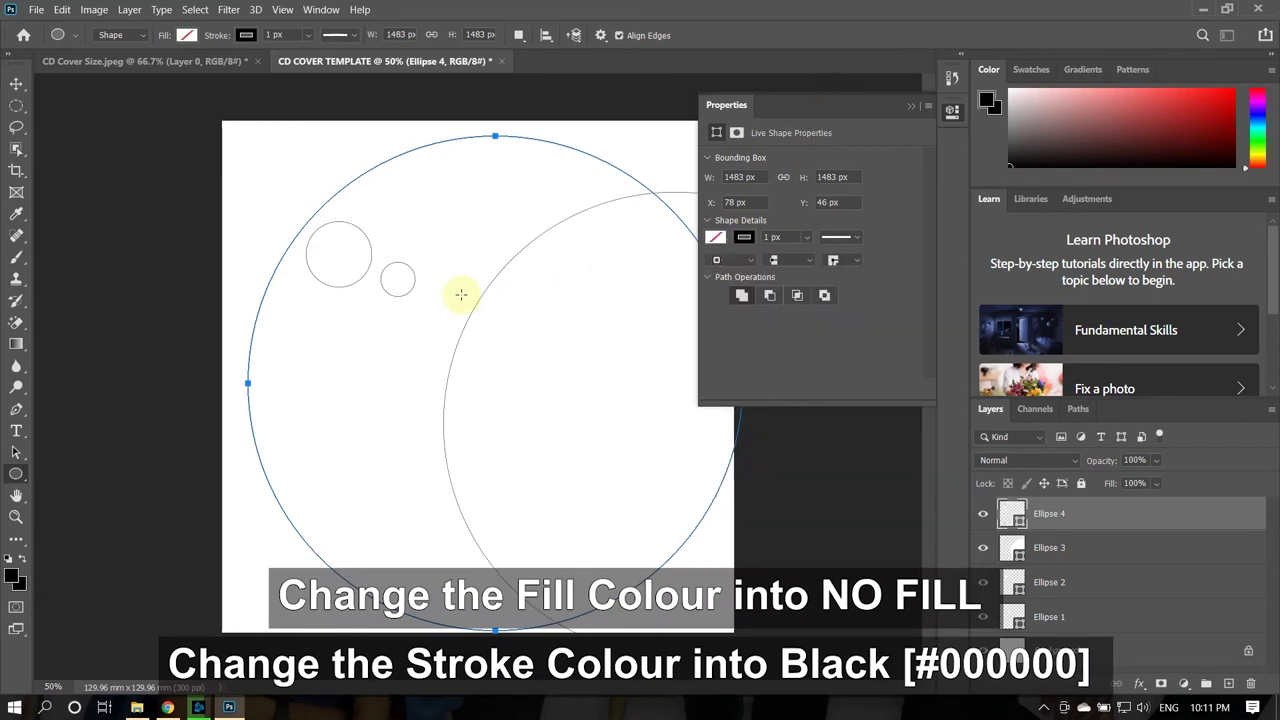
{"action": "left_click", "coordinate": [16, 84]}
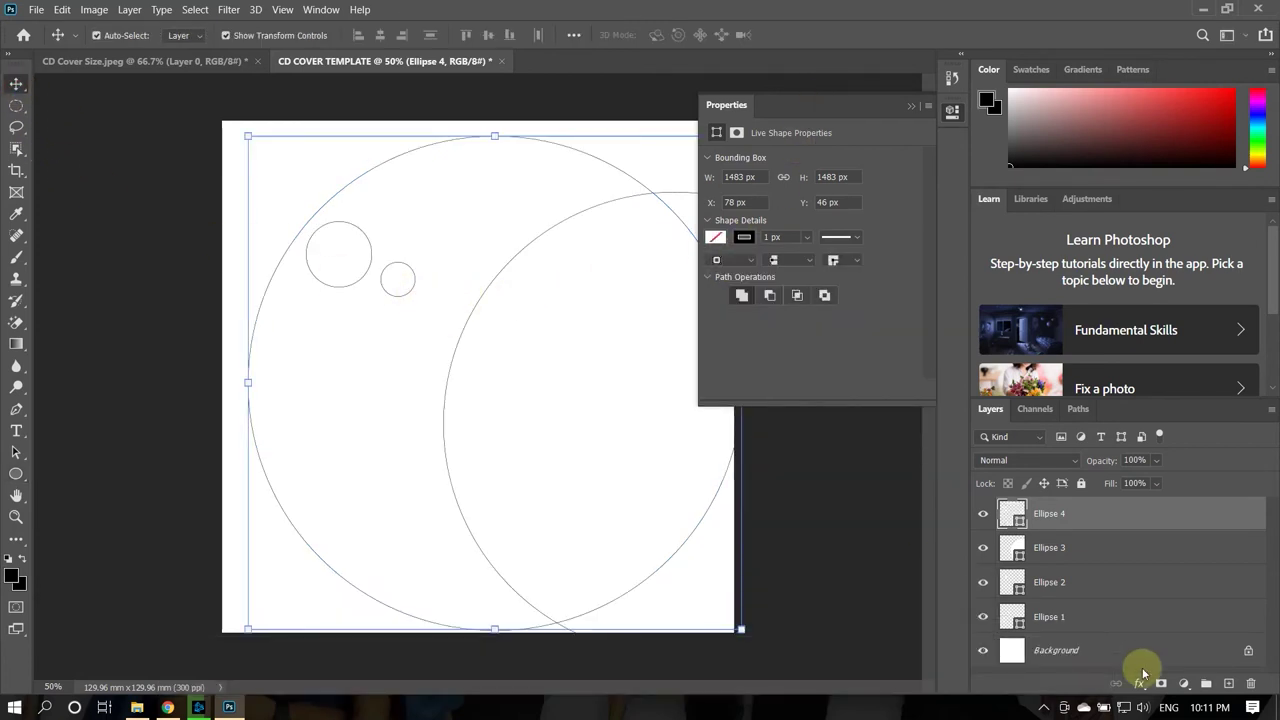
{"action": "left_click_drag", "start_coordinate": [1094, 612], "coordinate": [1088, 510]}
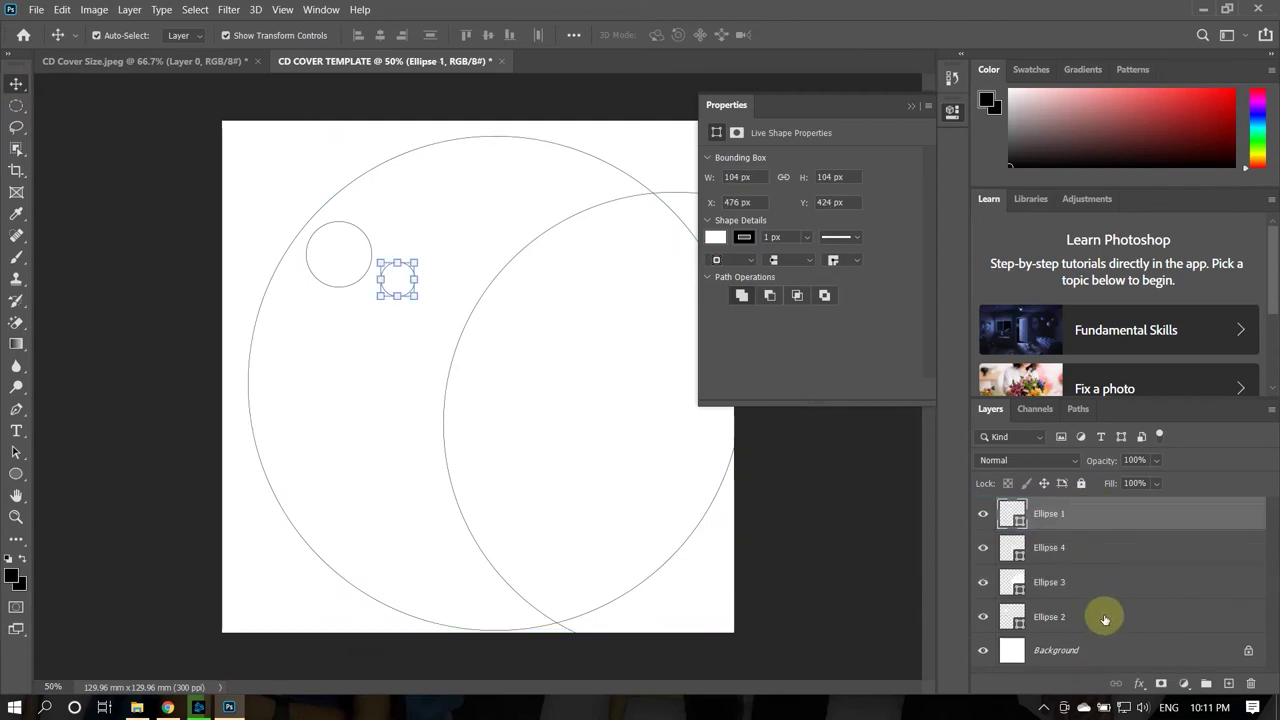
{"action": "mouse_move", "coordinate": [1094, 545]}
{"action": "left_mouse_down"}
{"action": "mouse_move", "coordinate": [1094, 598]}
{"action": "mouse_move", "coordinate": [1106, 540]}
{"action": "left_mouse_up"}
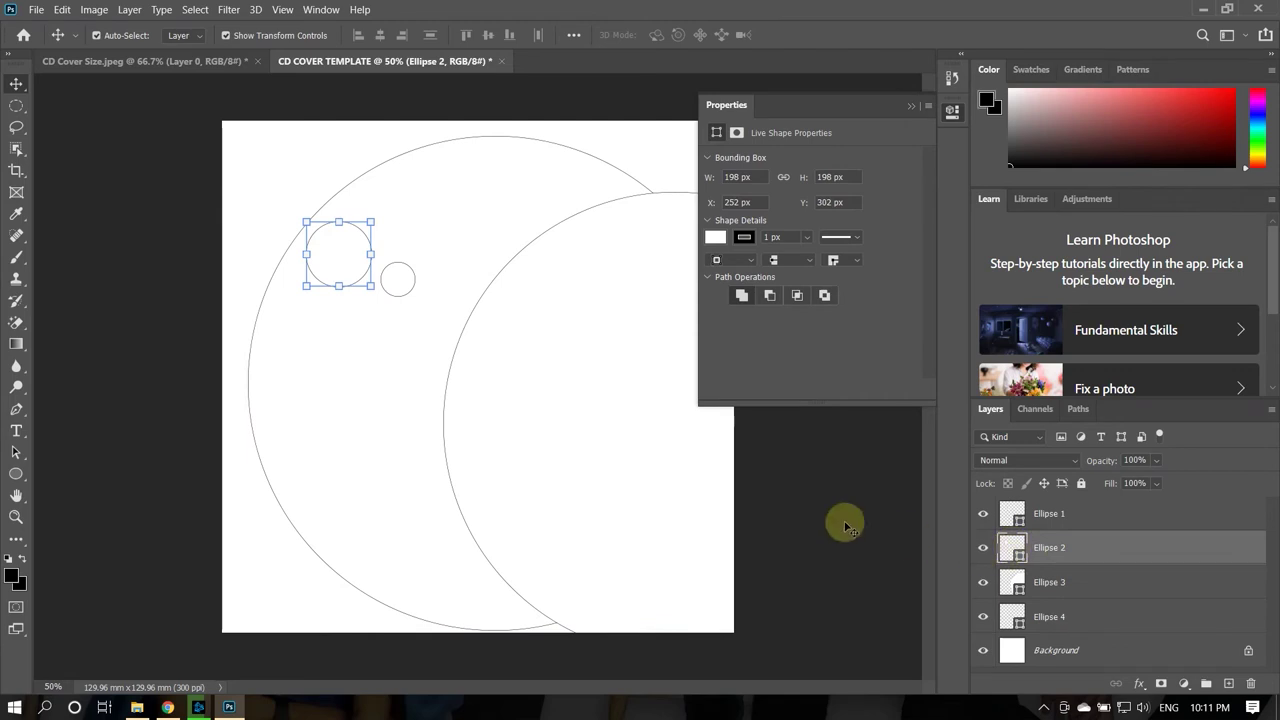
Step: Align Ellipse 1–4 on horizontal and vertical centres and move them to the canvas centre
{"action": "left_click", "coordinate": [1066, 512]}
{"action": "left_click", "coordinate": [1106, 622], "text": "shift"}
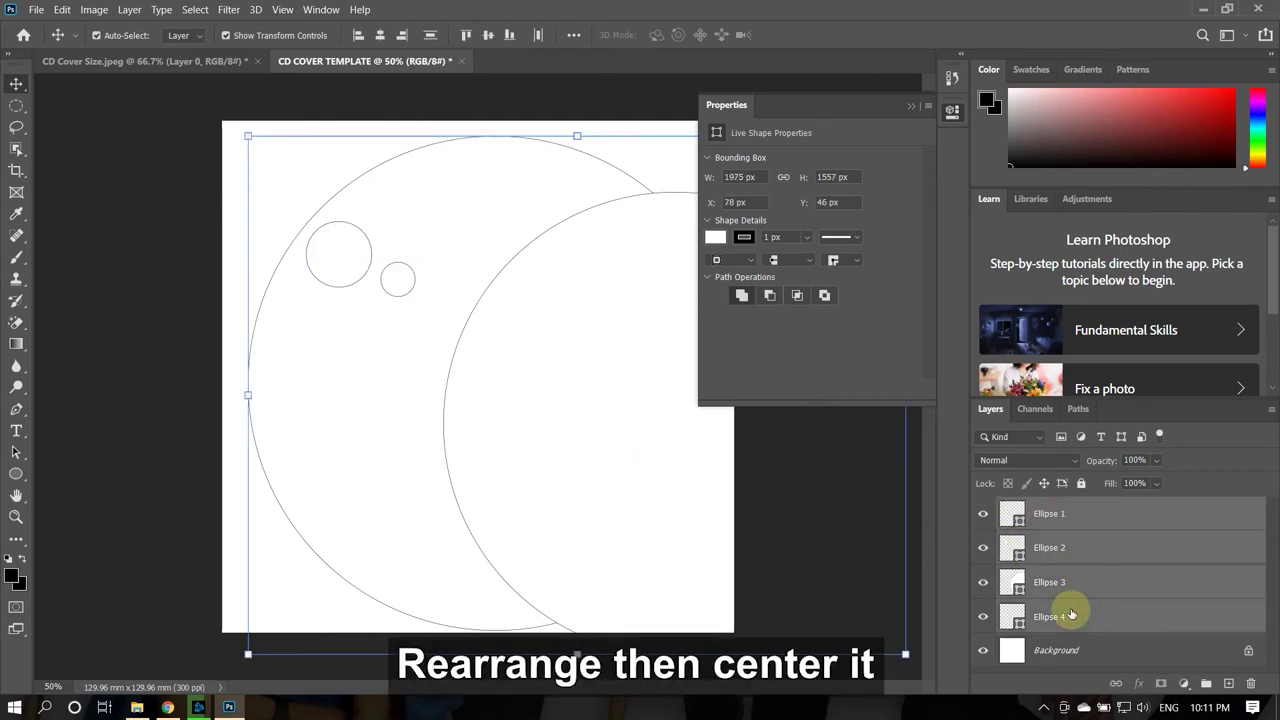
{"action": "left_click", "coordinate": [402, 36]}
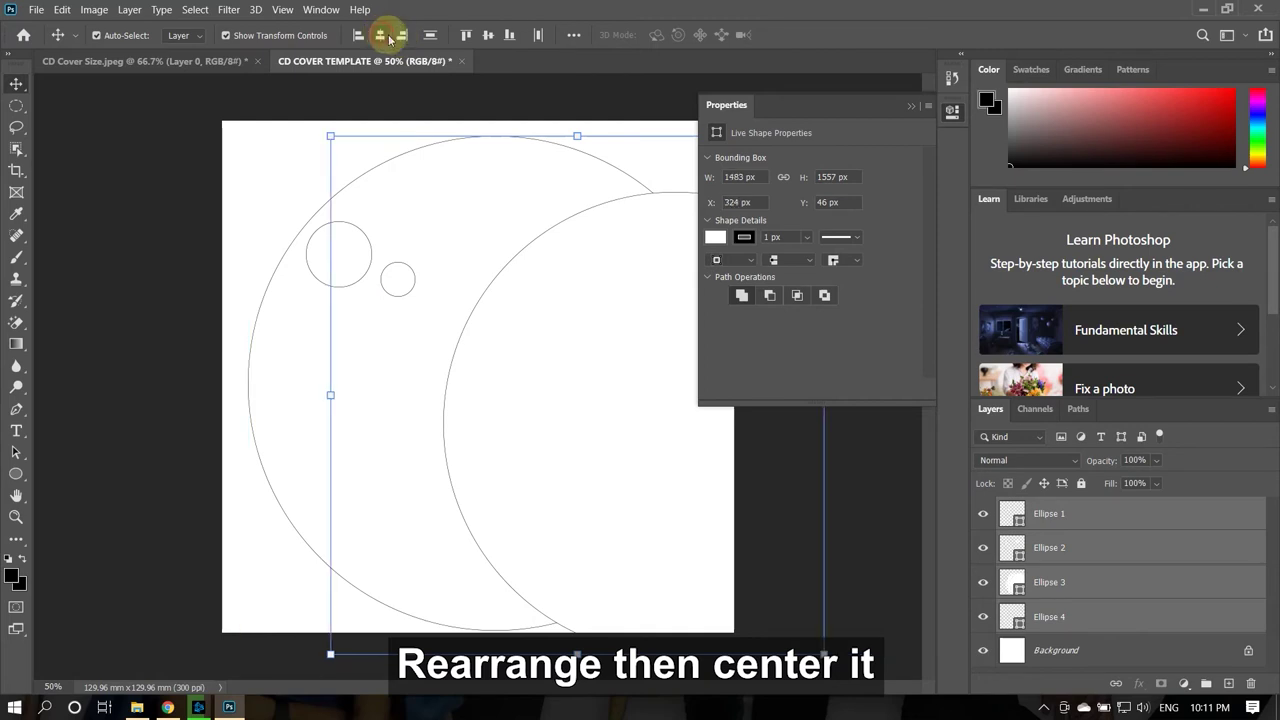
{"action": "left_click", "coordinate": [490, 38]}
{"action": "left_click_drag", "start_coordinate": [609, 321], "coordinate": [517, 299]}
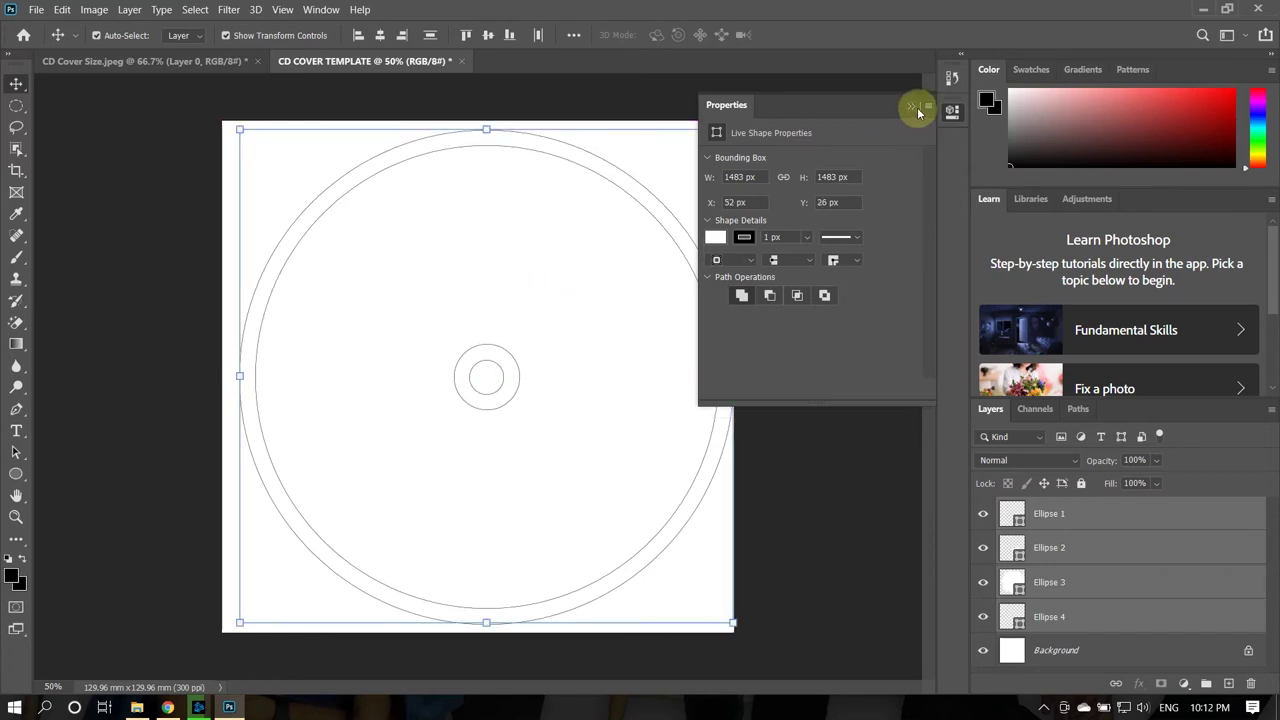
{"action": "left_click", "coordinate": [911, 105]}
{"action": "left_click_drag", "start_coordinate": [552, 272], "coordinate": [543, 274]}
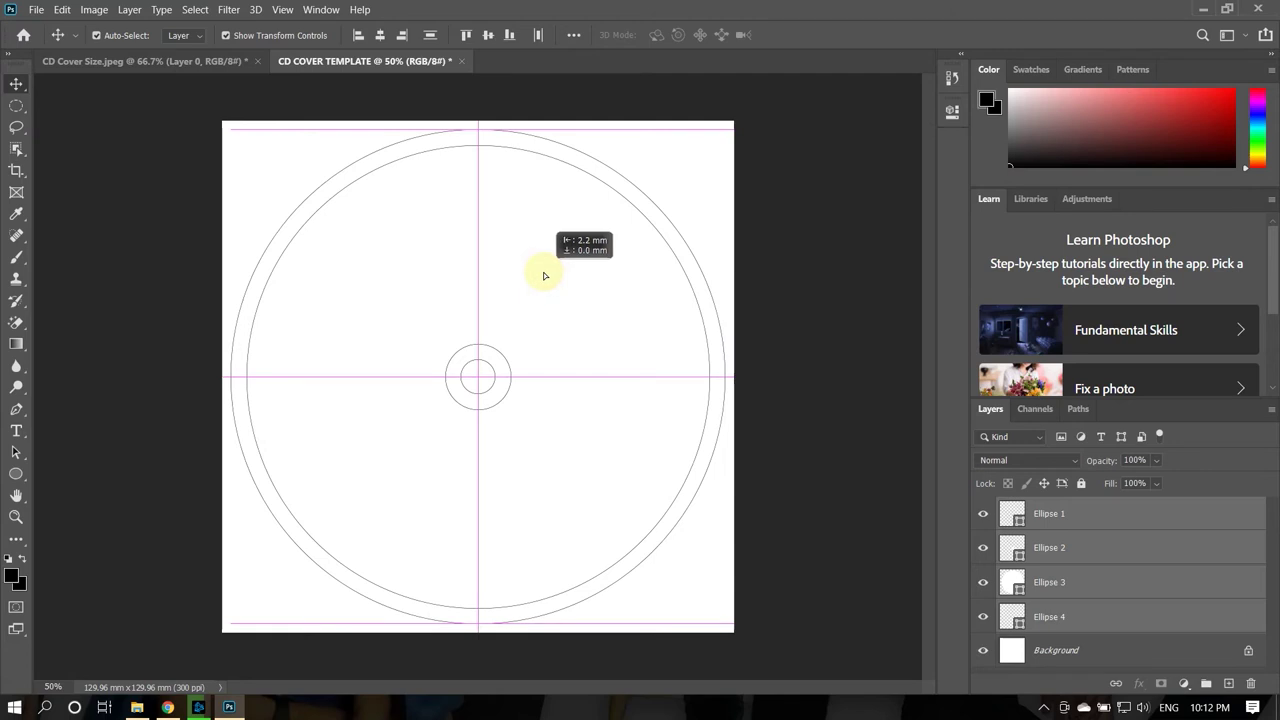
{"action": "left_click", "coordinate": [797, 236]}
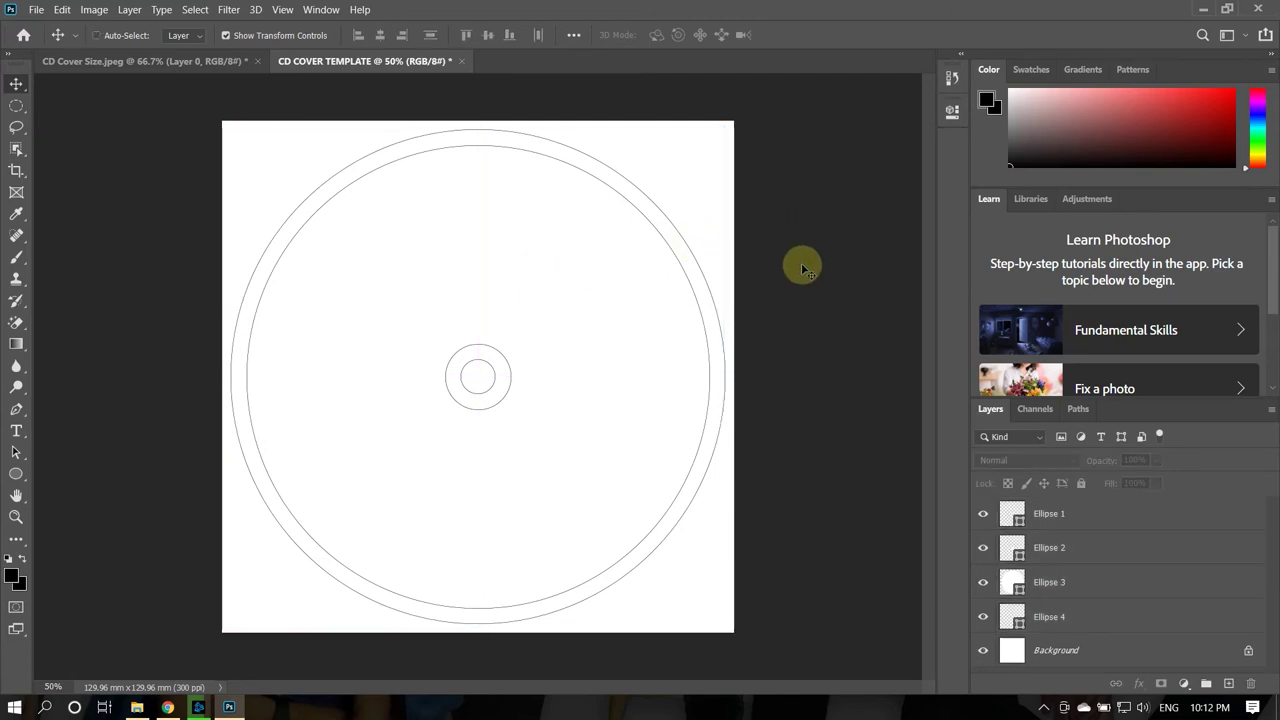
Step: Show rulers, check the rings' centring with guides, then remove the guides
{"action": "key", "text": "ctrl+r"}
{"action": "left_click_drag", "start_coordinate": [40, 331], "coordinate": [475, 331]}
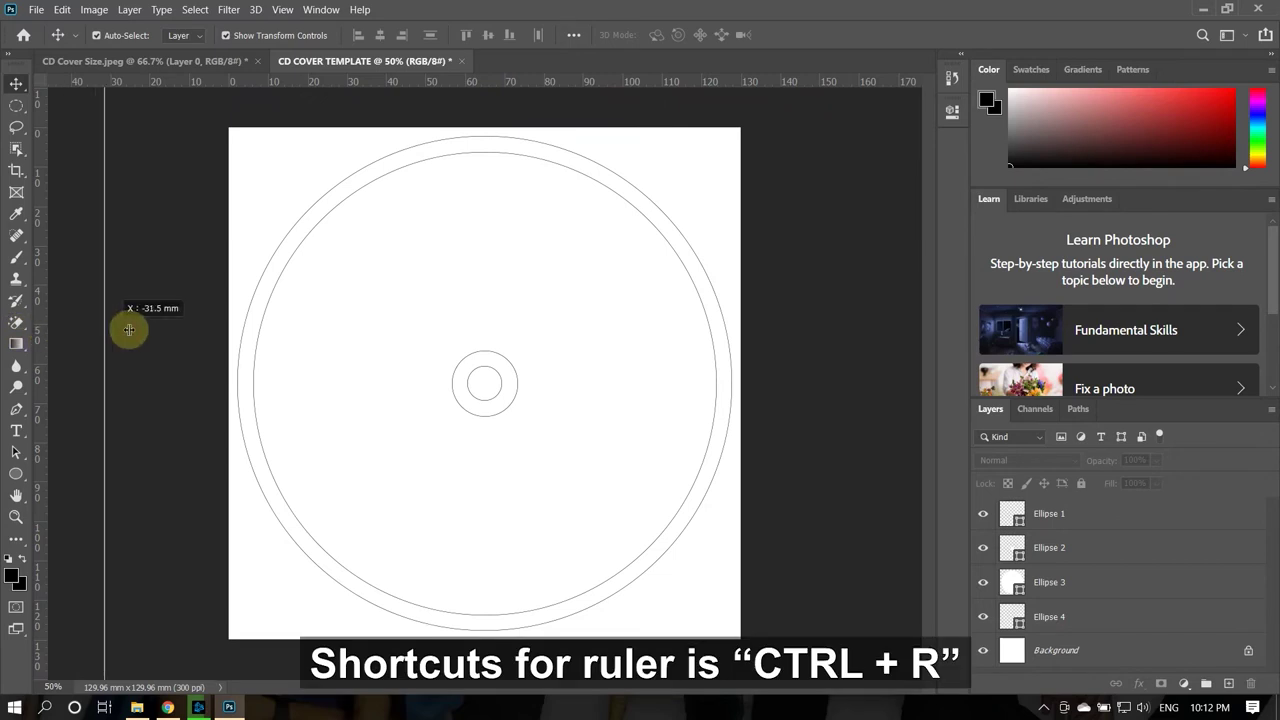
{"action": "left_click_drag", "start_coordinate": [481, 330], "coordinate": [484, 330]}
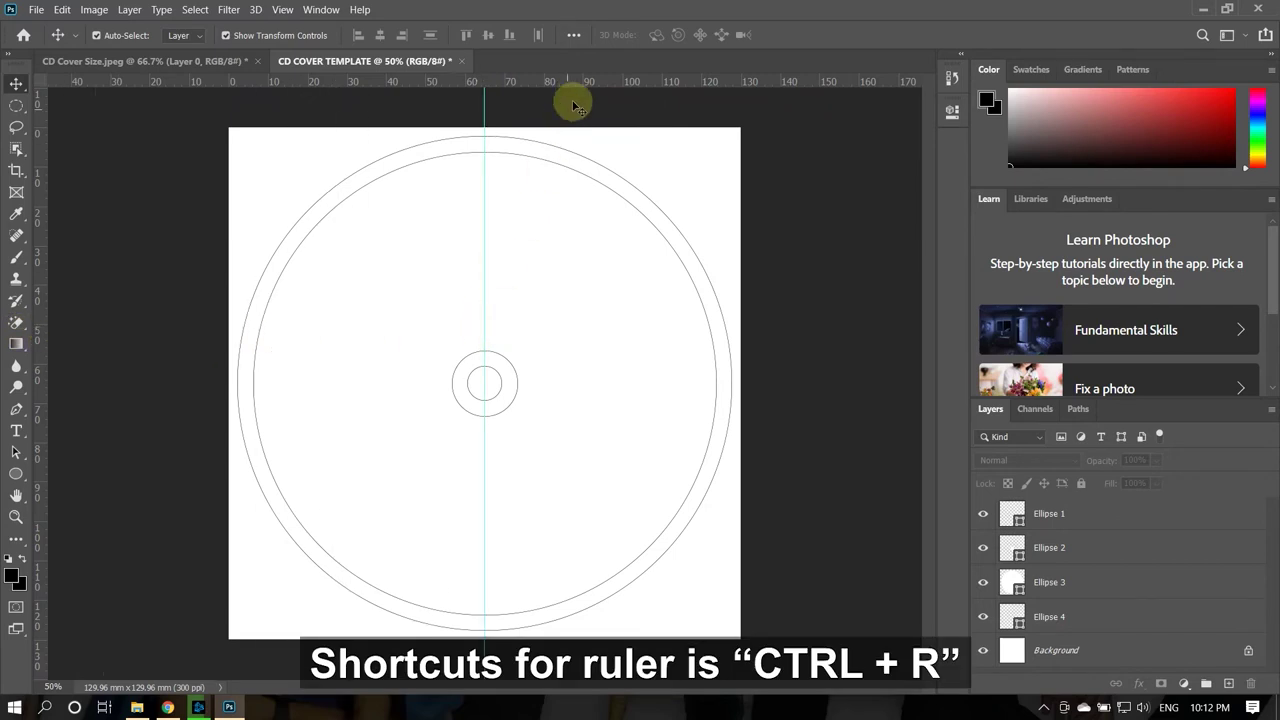
{"action": "left_click_drag", "start_coordinate": [571, 79], "coordinate": [616, 380]}
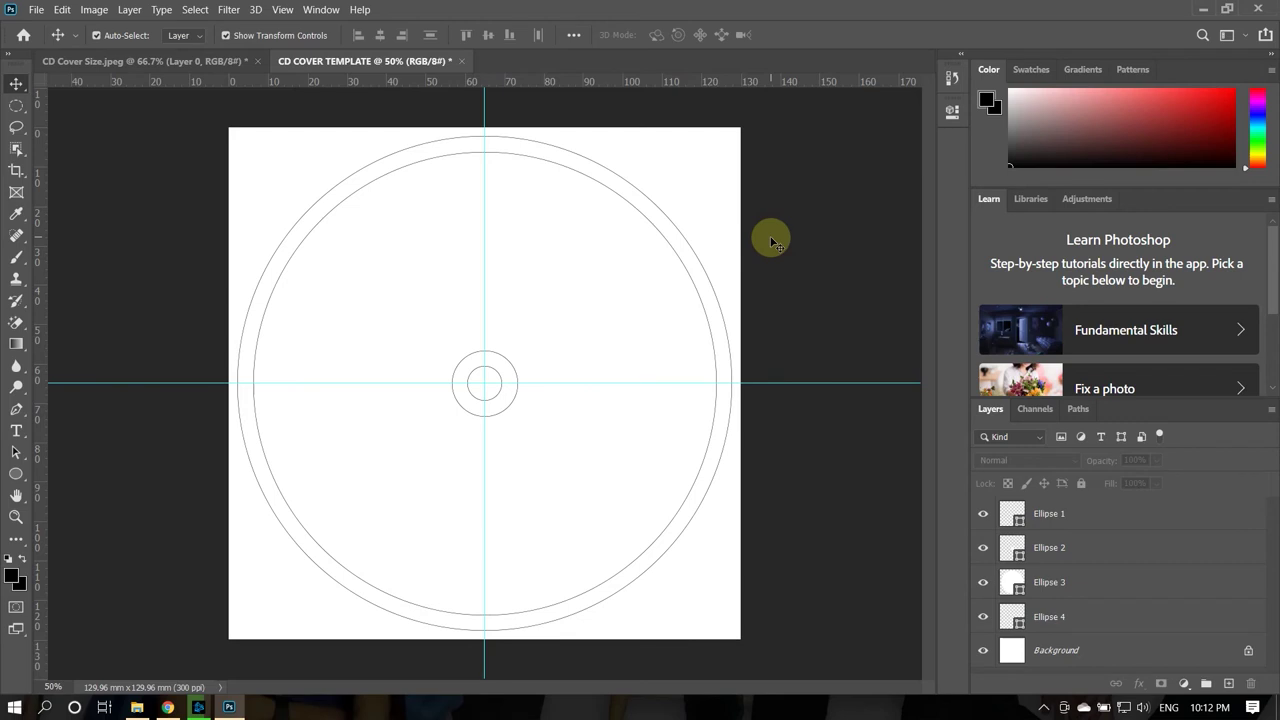
{"action": "key", "text": "ctrl+z"}
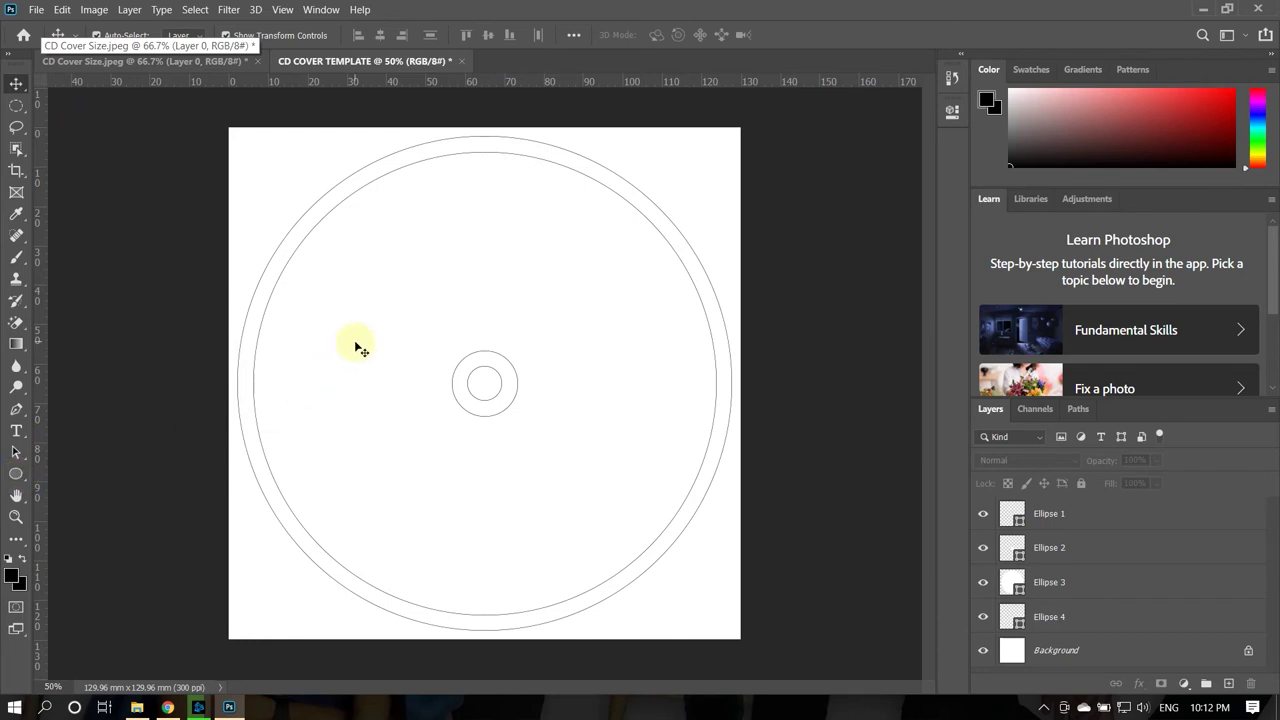
{"action": "left_click", "coordinate": [1122, 660]}
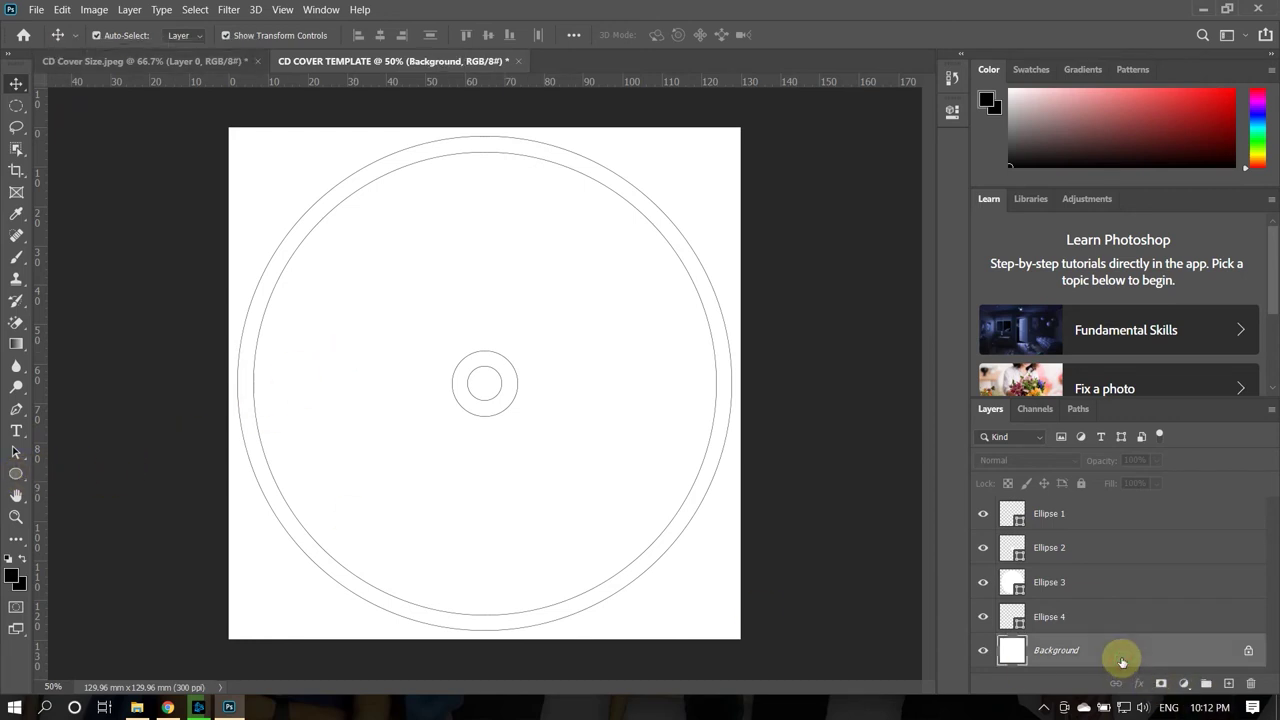
Step: Delete the Background layer so the four rings sit on a transparent canvas
{"action": "left_click", "coordinate": [1262, 688]}
{"action": "left_click", "coordinate": [604, 281]}
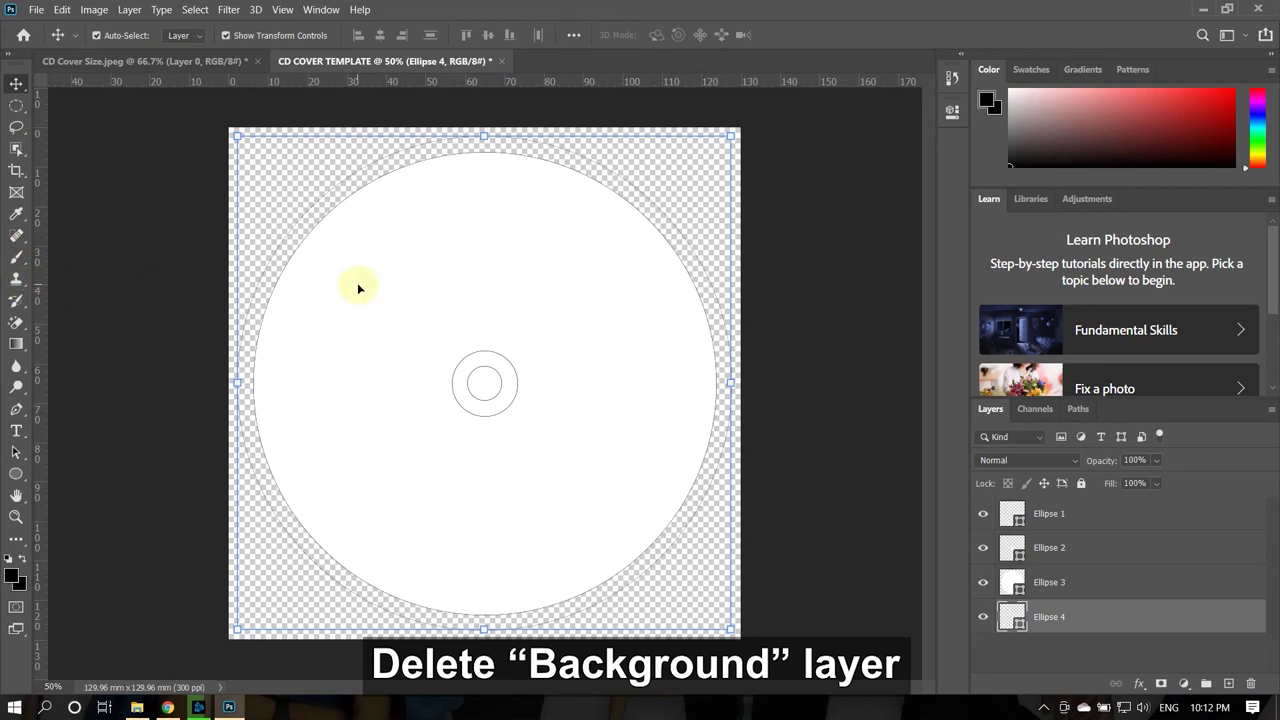
{"action": "right_click", "coordinate": [16, 476]}
Step: Draw a canvas-sized rectangle with a white fill and no stroke
{"action": "left_click", "coordinate": [80, 470]}
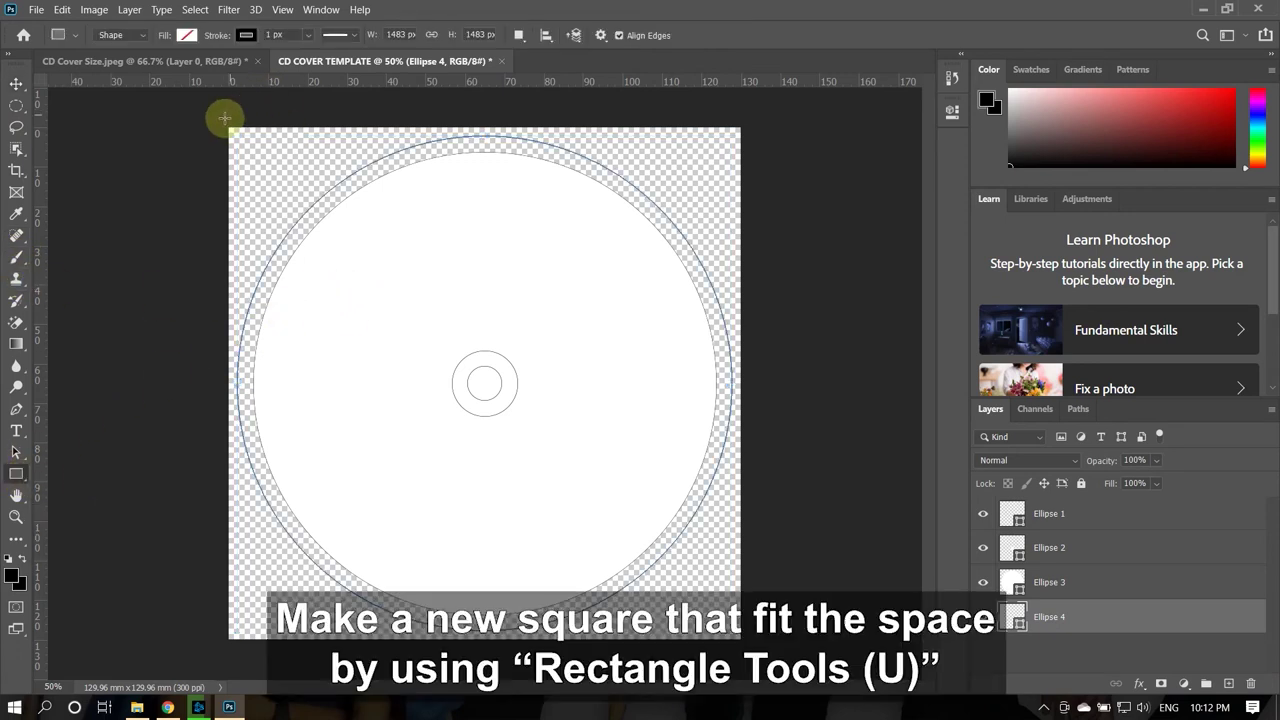
{"action": "left_click_drag", "start_coordinate": [221, 120], "coordinate": [744, 644]}
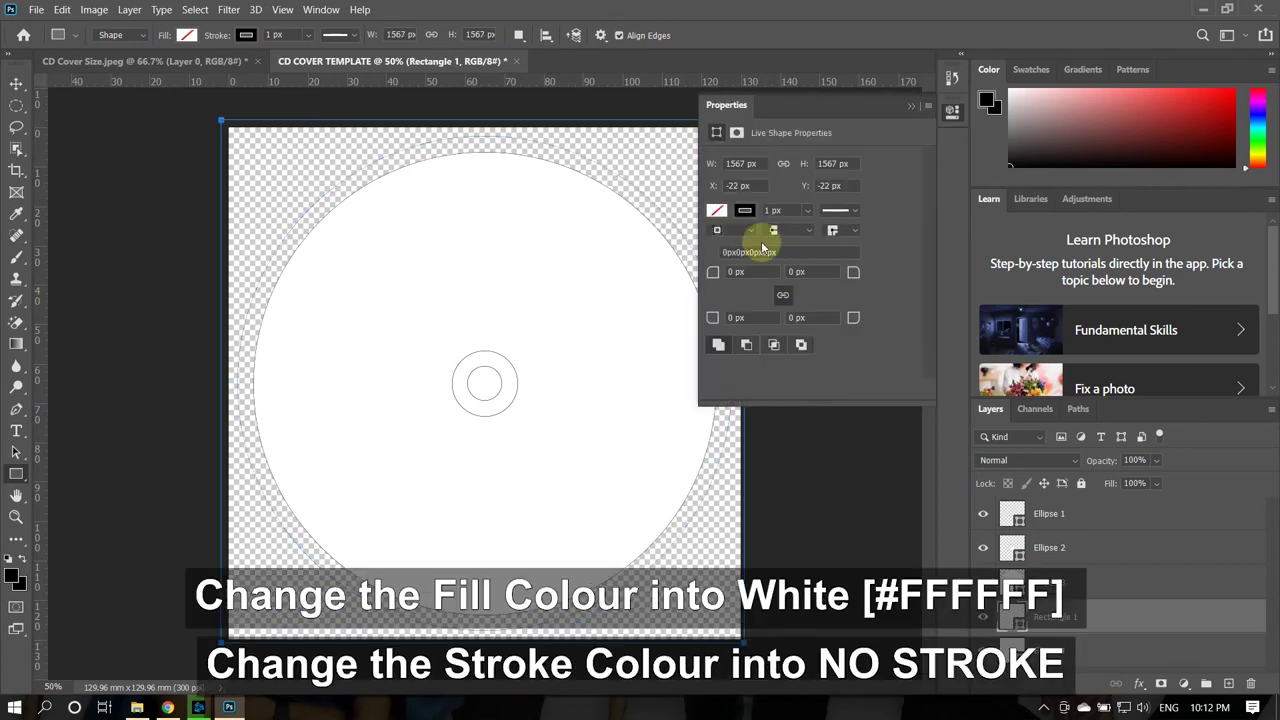
{"action": "left_click", "coordinate": [718, 211]}
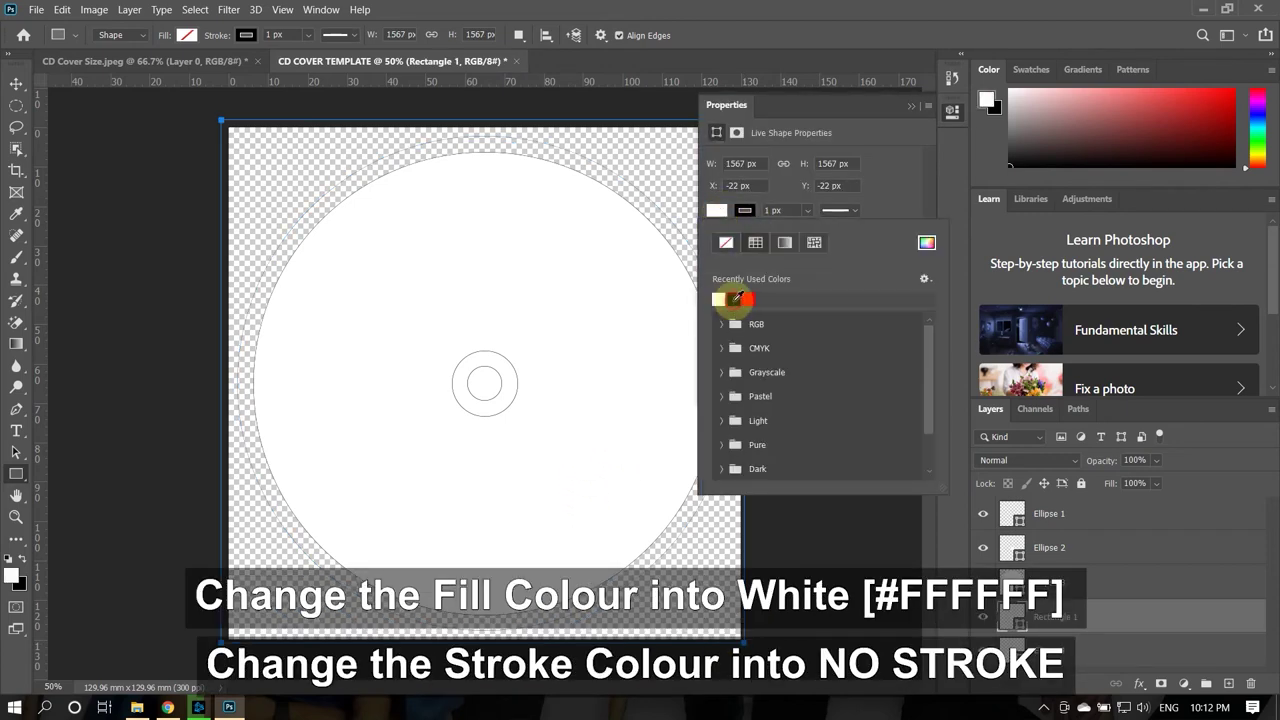
{"action": "left_click", "coordinate": [734, 298]}
{"action": "left_click", "coordinate": [744, 210]}
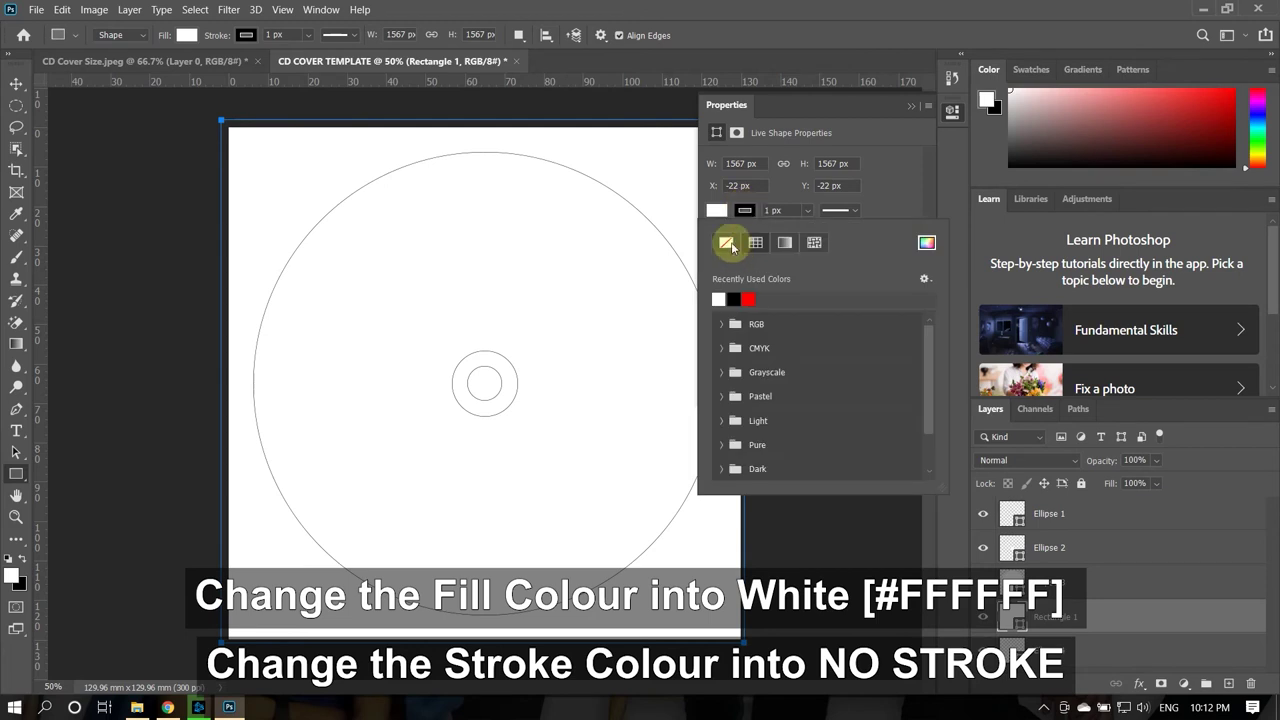
Step: Select all the ellipse layers and align them on their vertical centres
{"action": "left_click", "coordinate": [16, 83]}
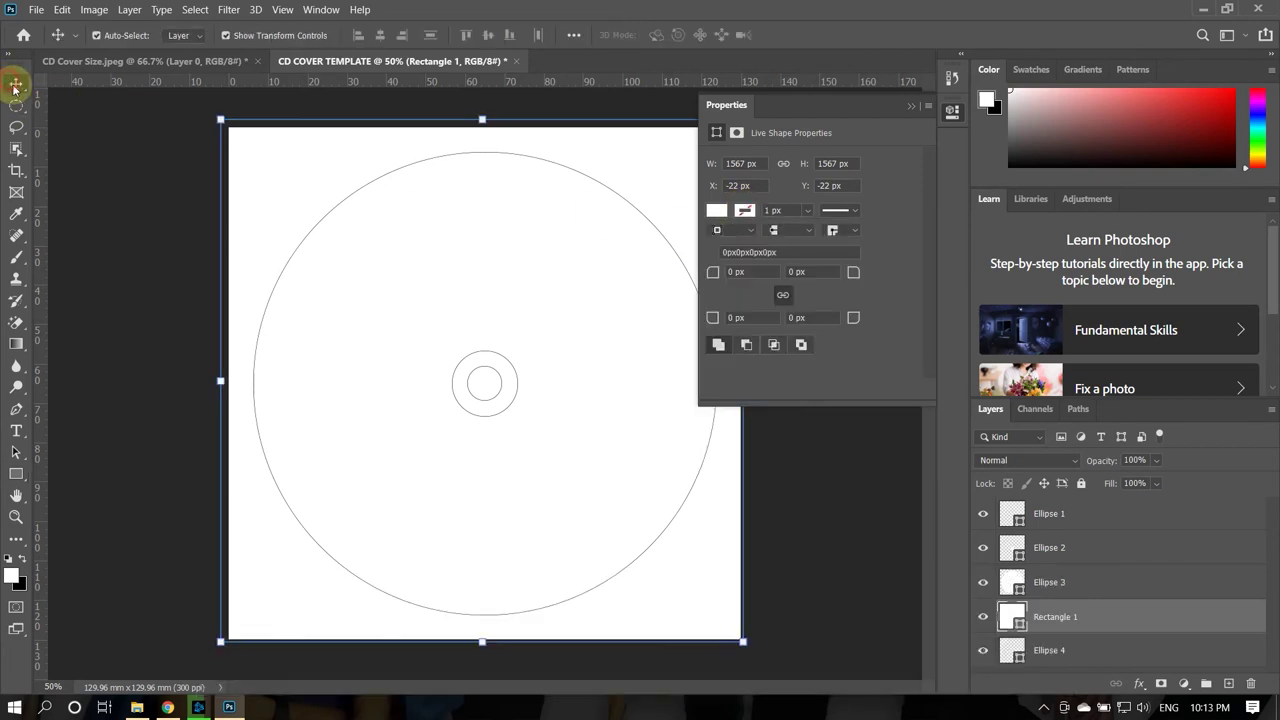
{"action": "left_click", "coordinate": [865, 550]}
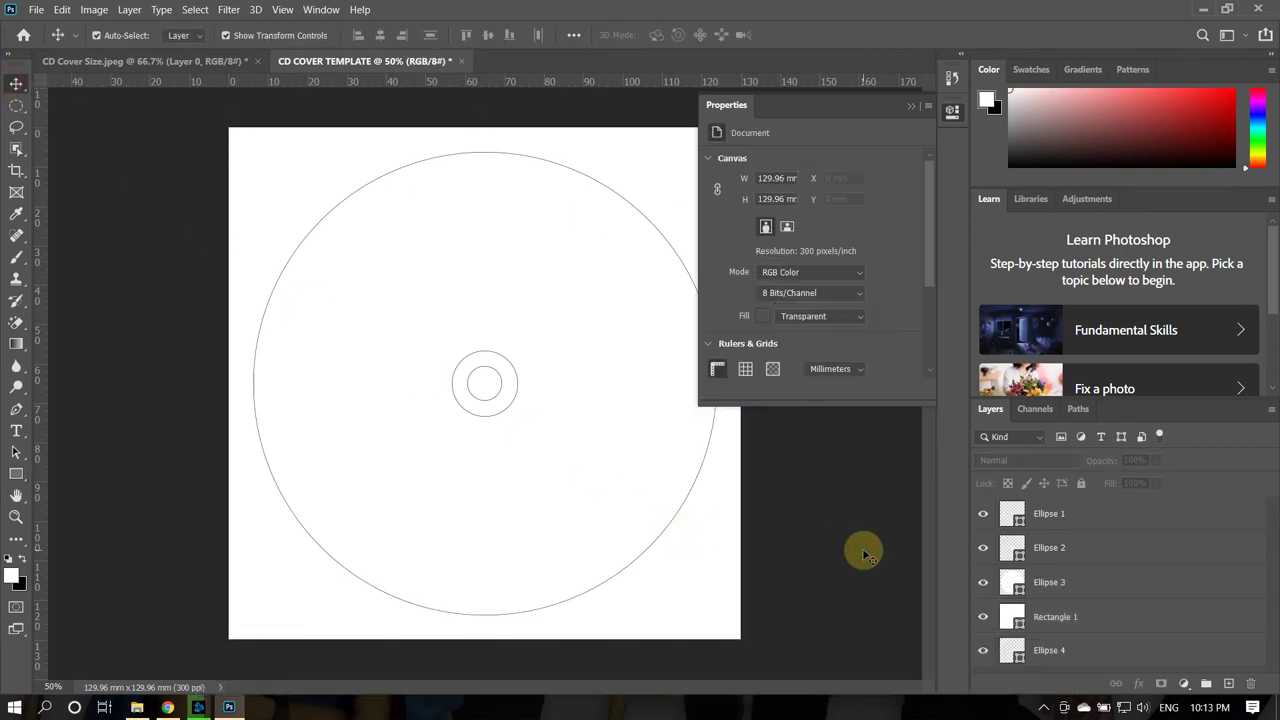
{"action": "left_click", "coordinate": [1073, 652]}
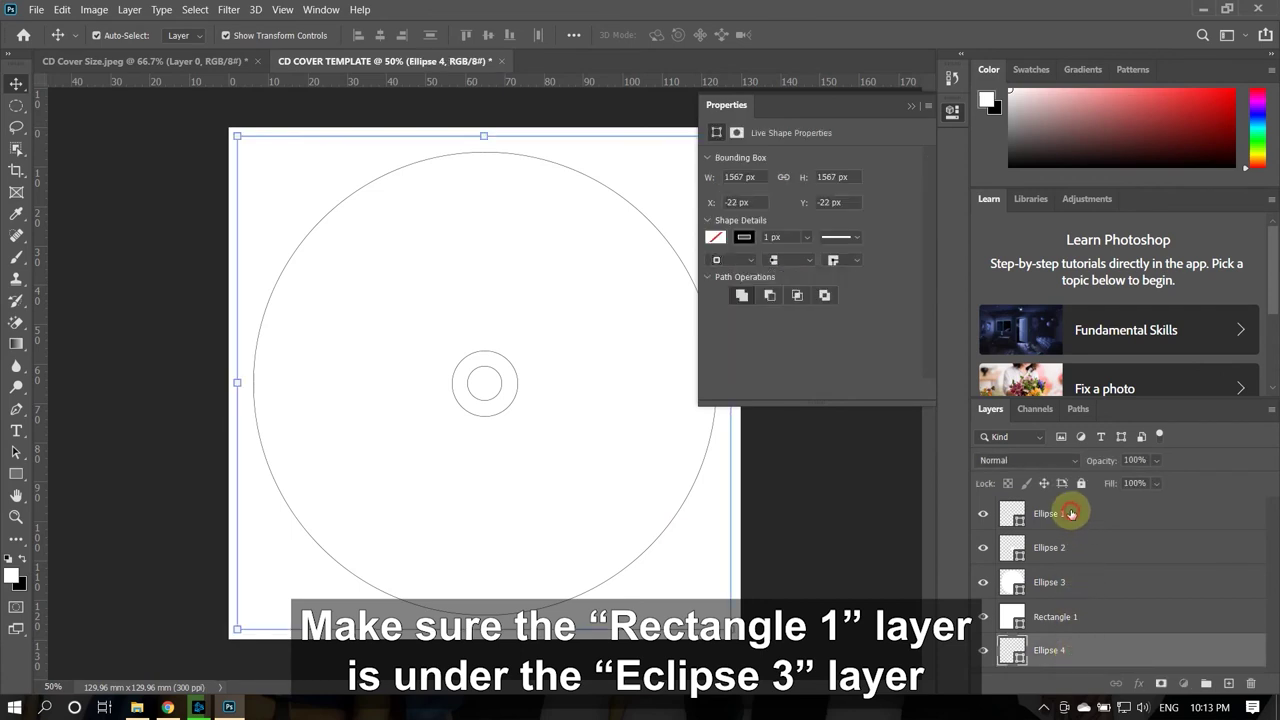
{"action": "left_click", "coordinate": [1071, 513], "text": "shift"}
{"action": "left_click", "coordinate": [489, 35]}
Step: Reposition the white Rectangle 1 on the page
{"action": "left_click", "coordinate": [883, 514]}
{"action": "left_click", "coordinate": [910, 108]}
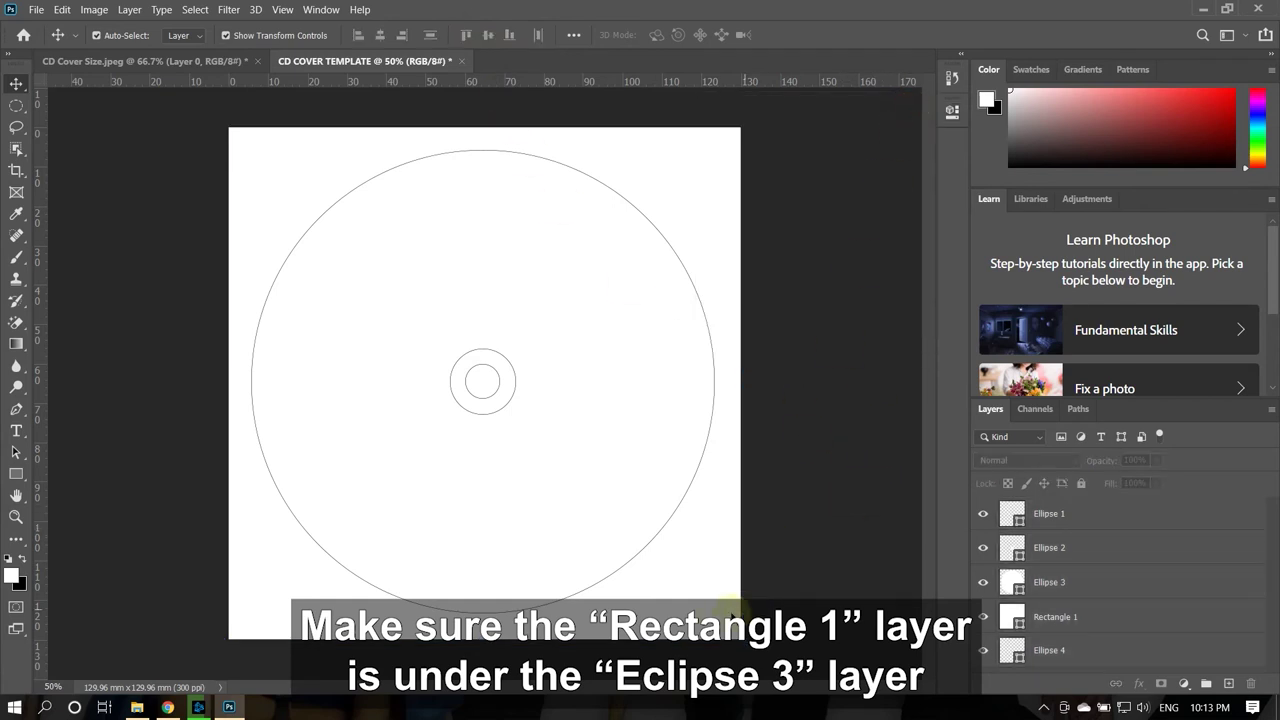
{"action": "mouse_move", "coordinate": [701, 620]}
{"action": "left_mouse_down"}
{"action": "mouse_move", "coordinate": [712, 623]}
{"action": "mouse_move", "coordinate": [681, 597]}
{"action": "left_mouse_up"}
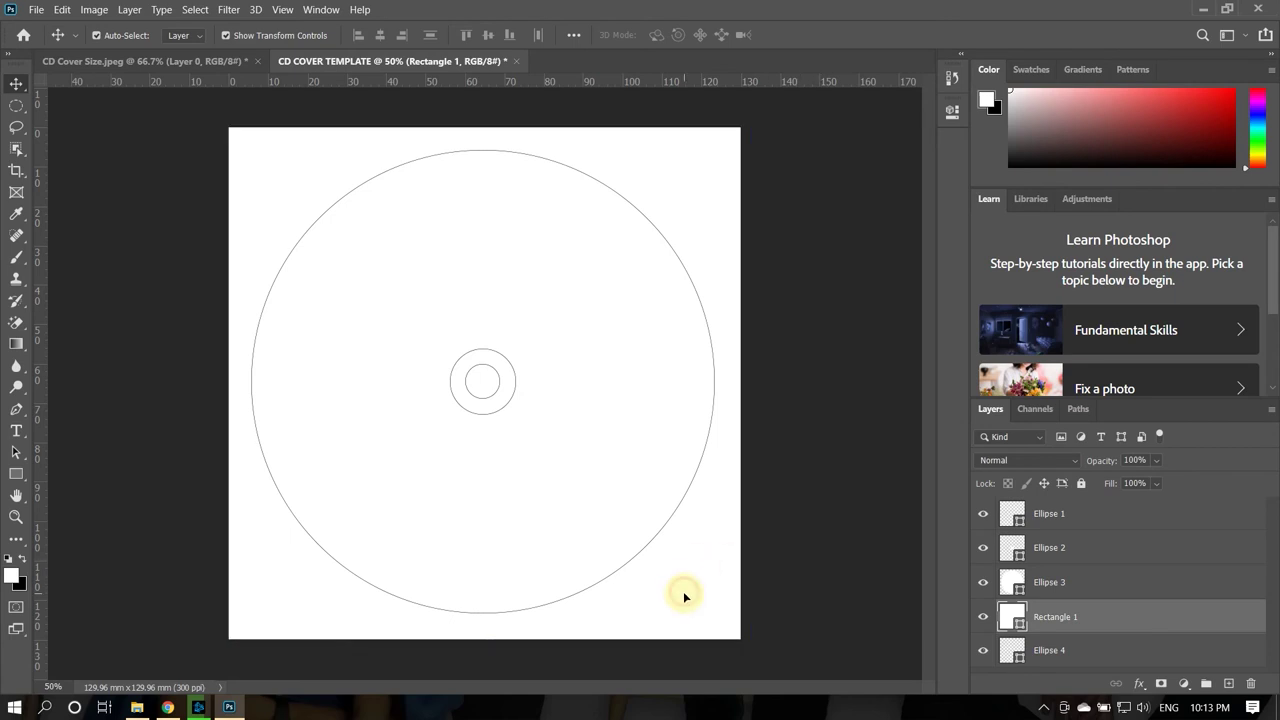
Step: Subtract Ellipse 3 from Rectangle 1 and move the combined layer below Ellipse 4
{"action": "left_click_drag", "start_coordinate": [681, 597], "coordinate": [679, 595]}
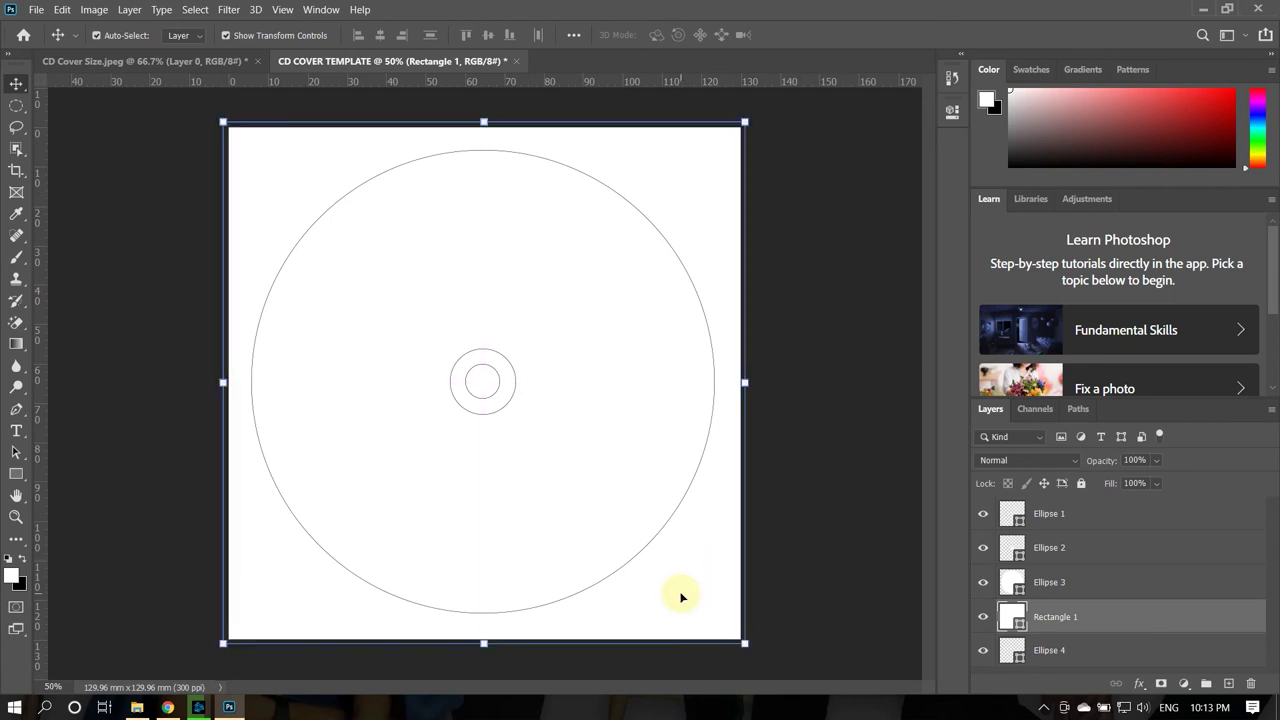
{"action": "left_click", "coordinate": [826, 576]}
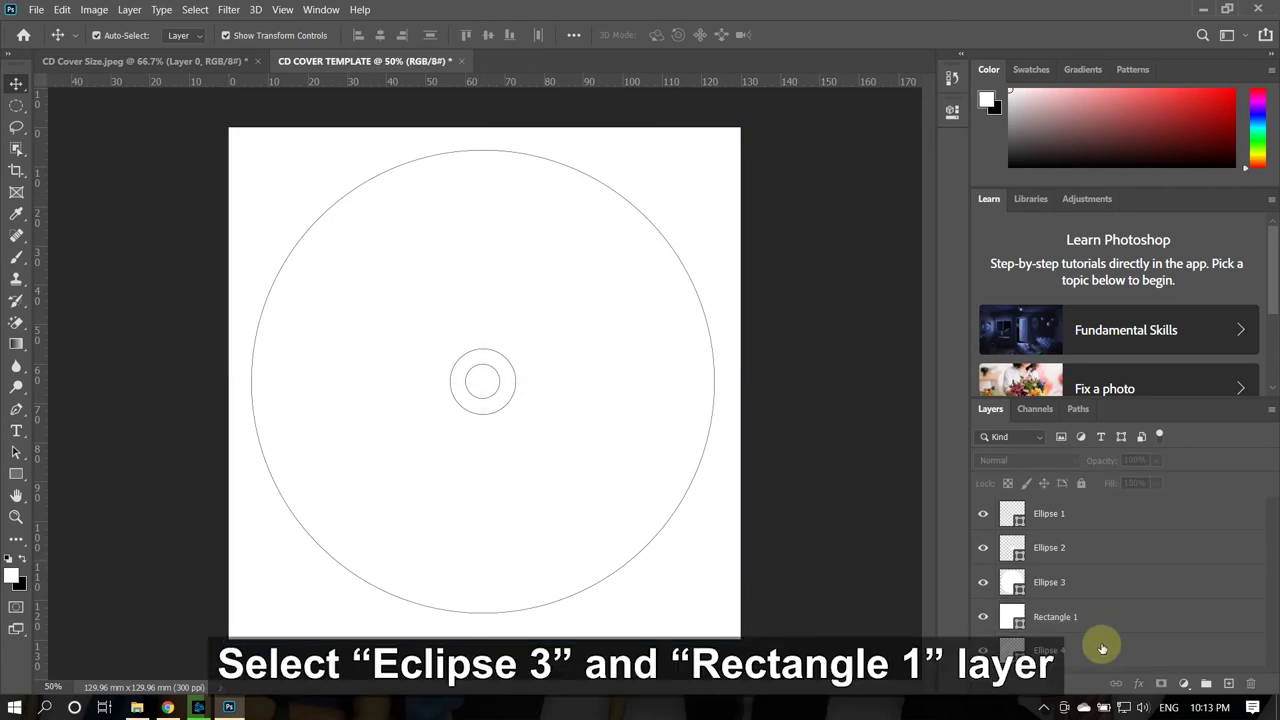
{"action": "left_click", "coordinate": [1063, 622]}
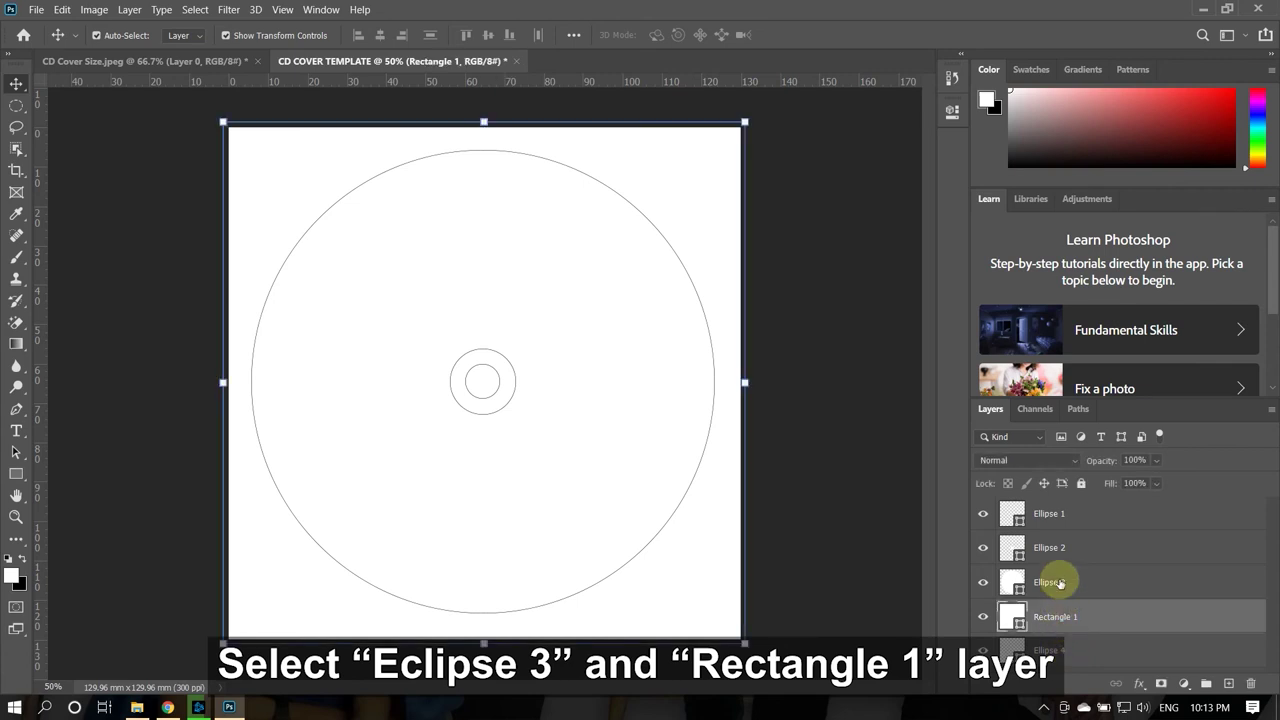
{"action": "left_click", "coordinate": [1060, 584], "text": "shift"}
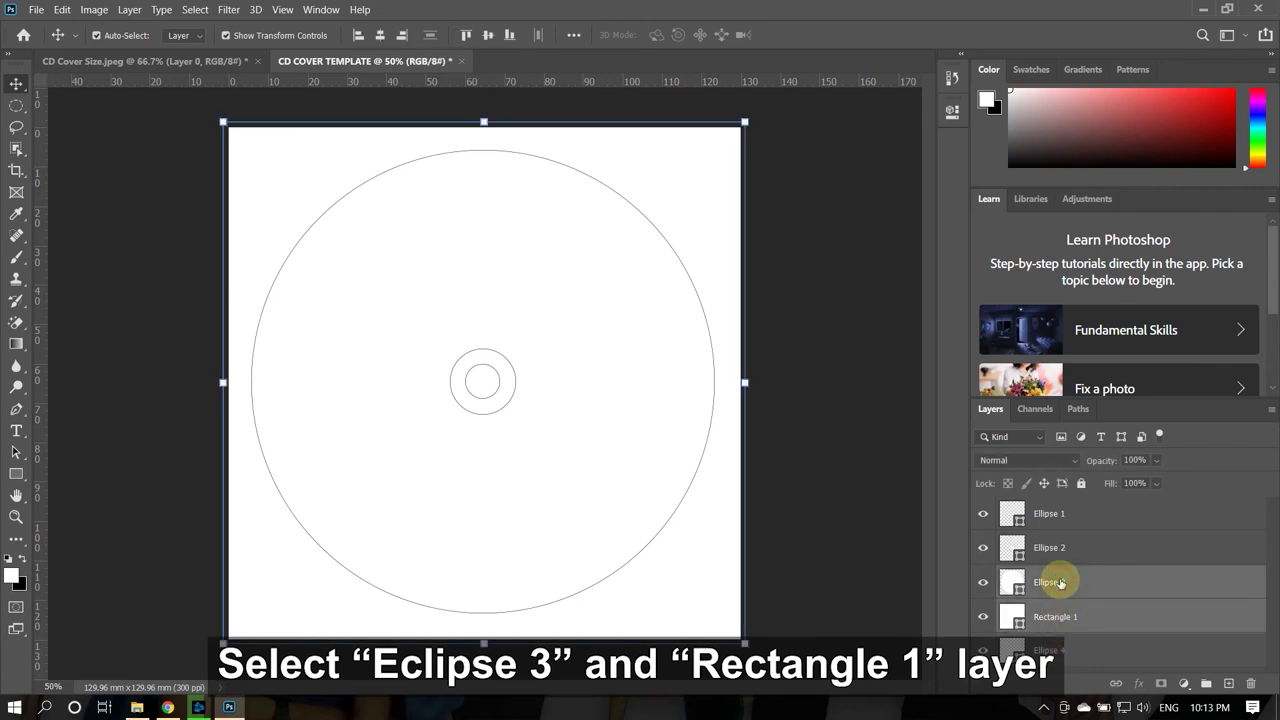
{"action": "left_click", "coordinate": [93, 13]}
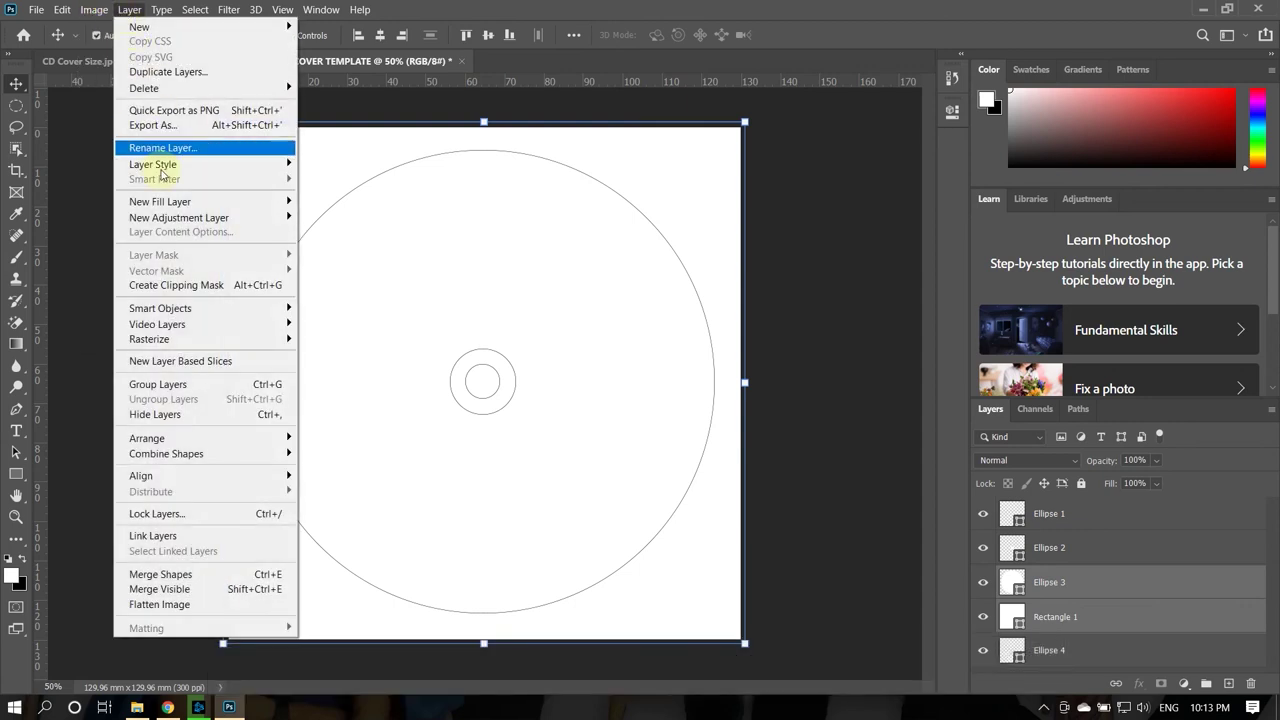
{"action": "mouse_move", "coordinate": [166, 453]}
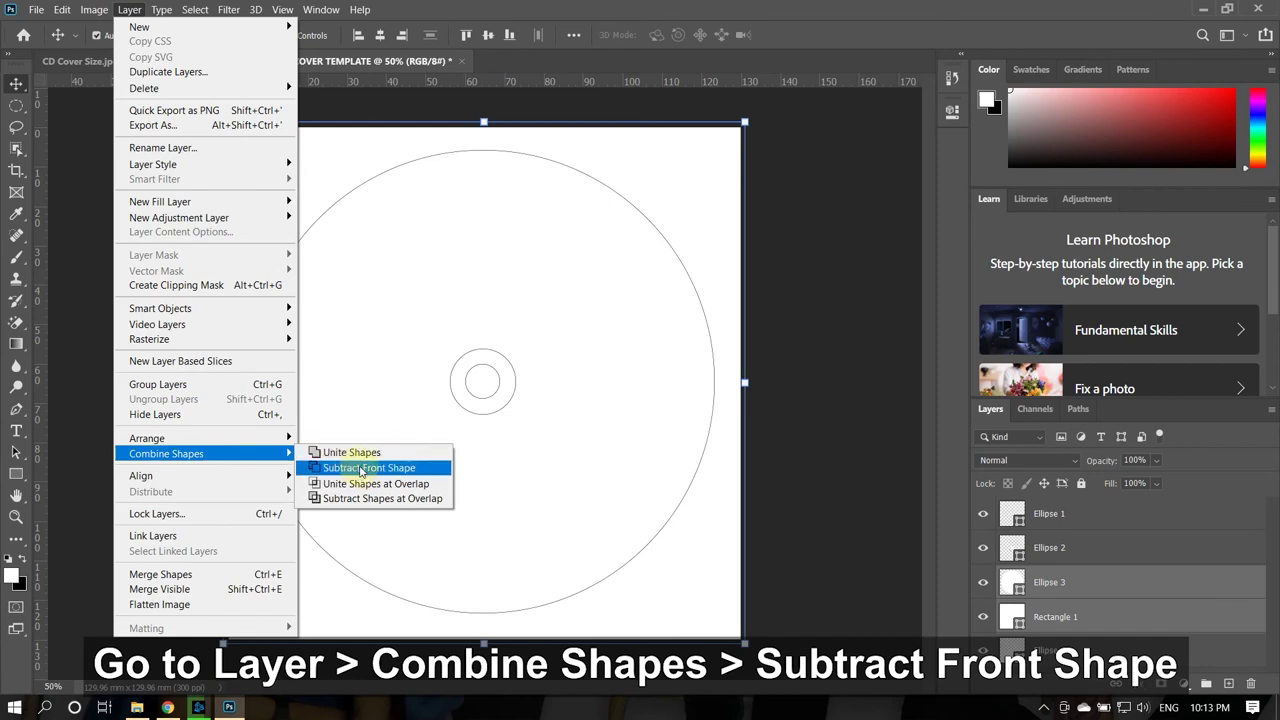
{"action": "left_click", "coordinate": [357, 469]}
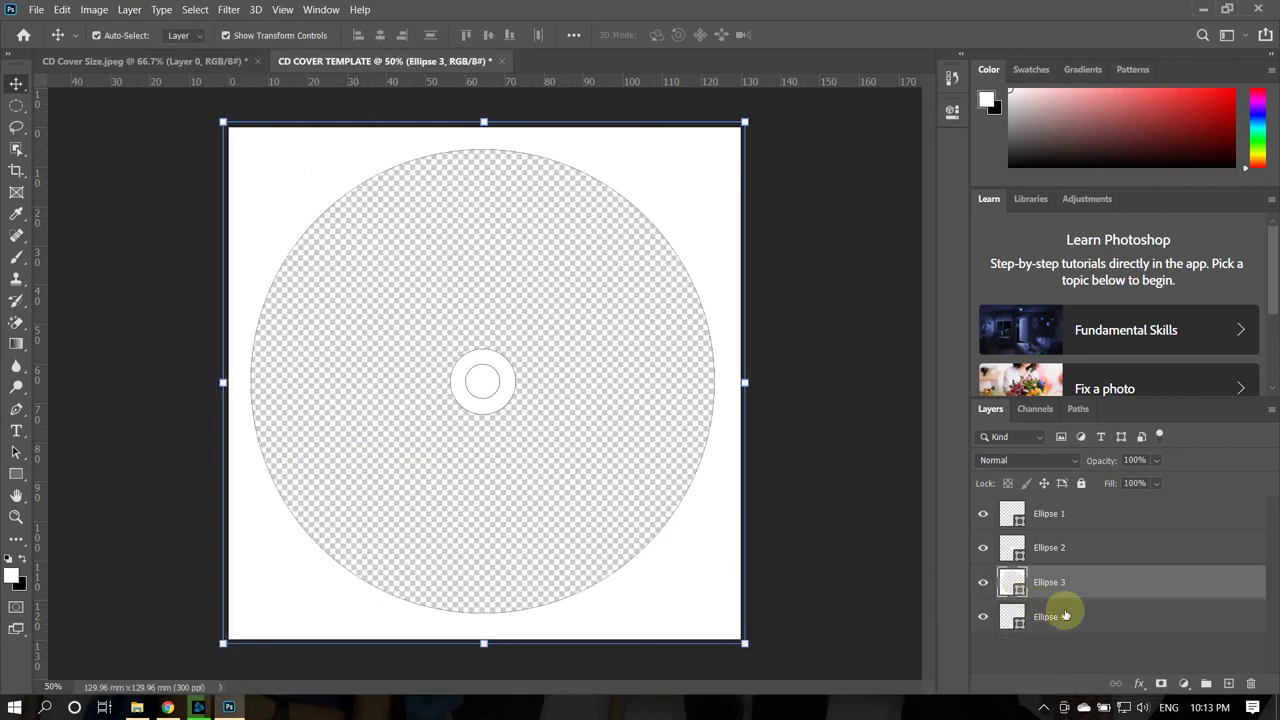
{"action": "left_click_drag", "start_coordinate": [1081, 585], "coordinate": [1098, 633]}
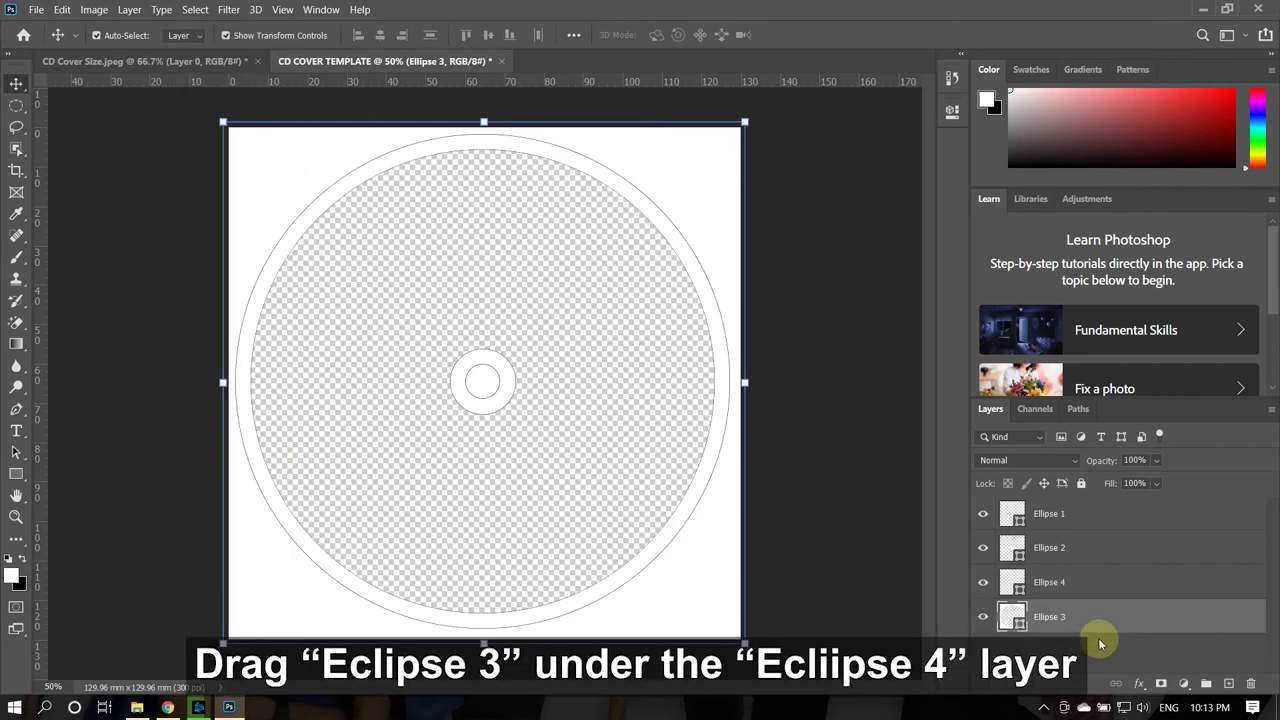
{"action": "left_click", "coordinate": [1063, 646]}
Step: Merge all four template layers into one with Merge Visible
{"action": "left_click", "coordinate": [1080, 516]}
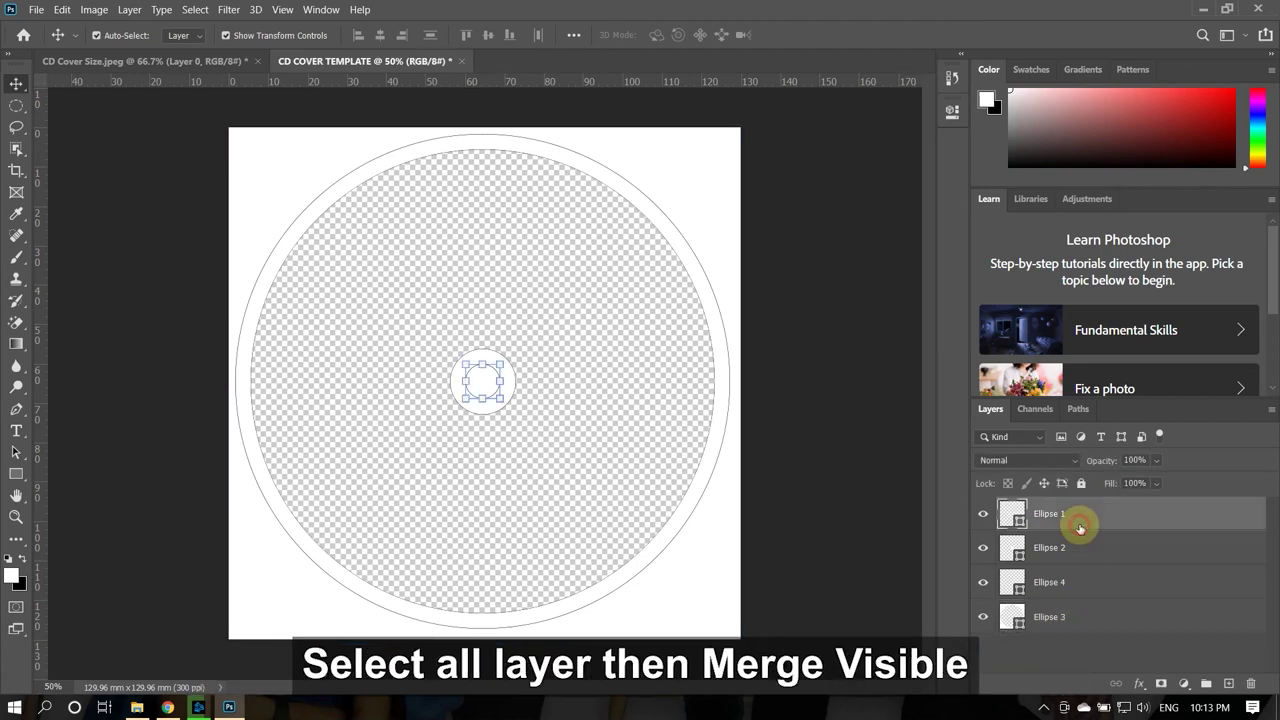
{"action": "left_click", "coordinate": [1093, 628], "text": "shift"}
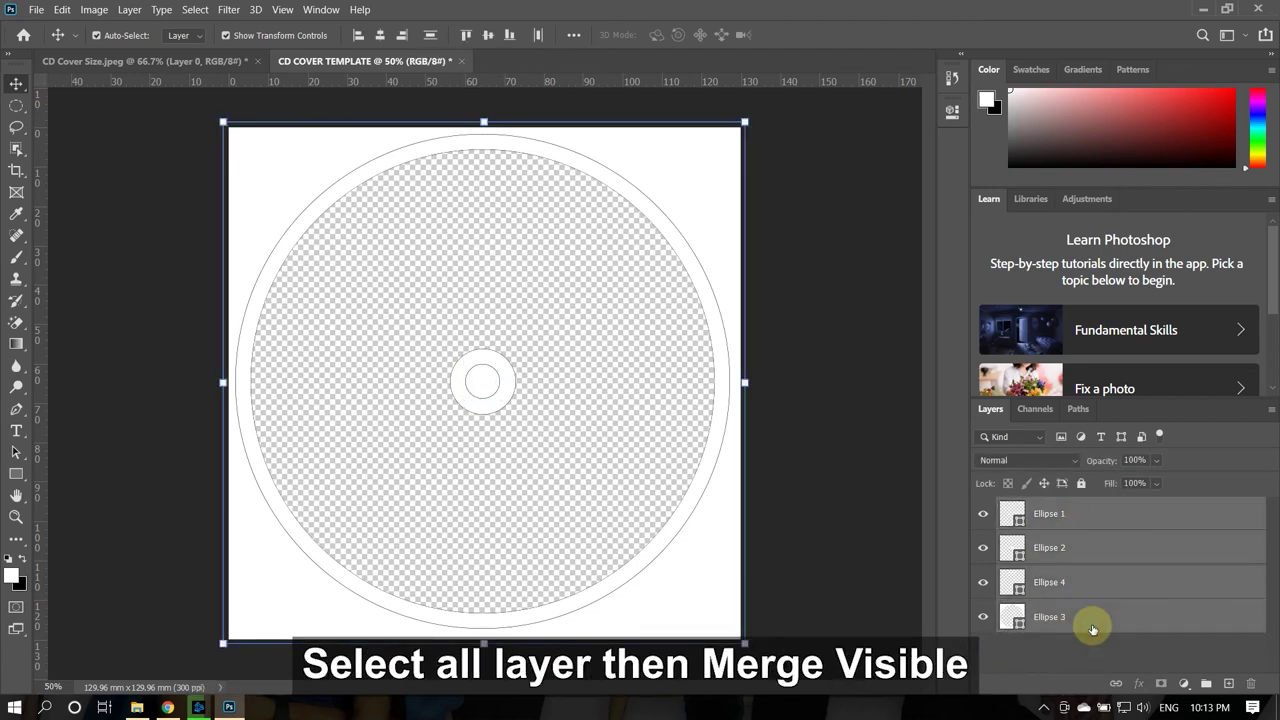
{"action": "right_click", "coordinate": [1093, 624]}
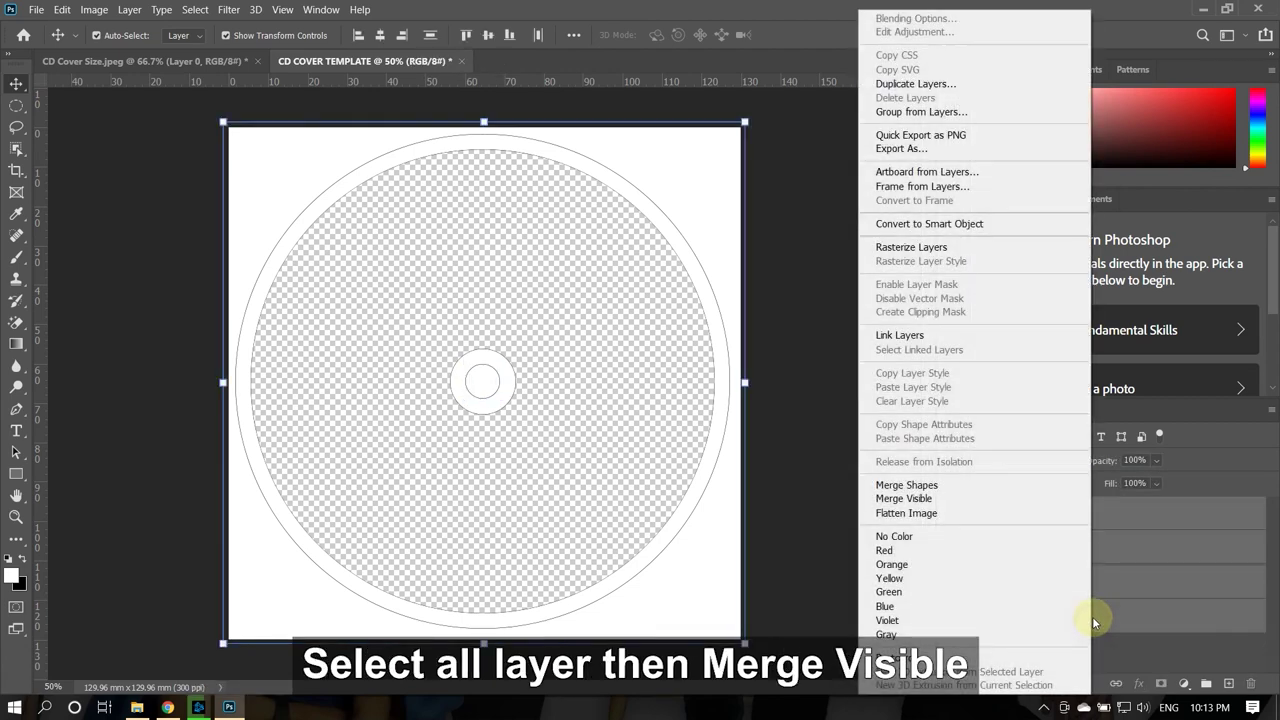
{"action": "left_click", "coordinate": [935, 496]}
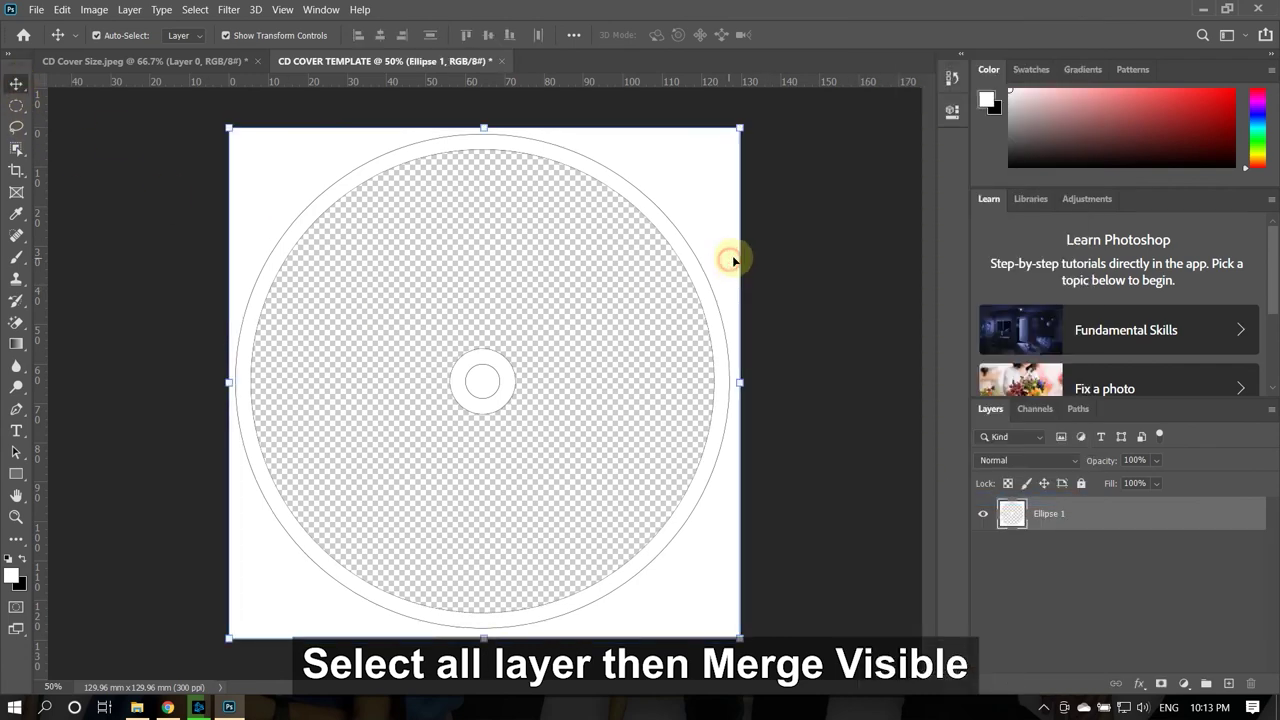
{"action": "left_click", "coordinate": [874, 269]}
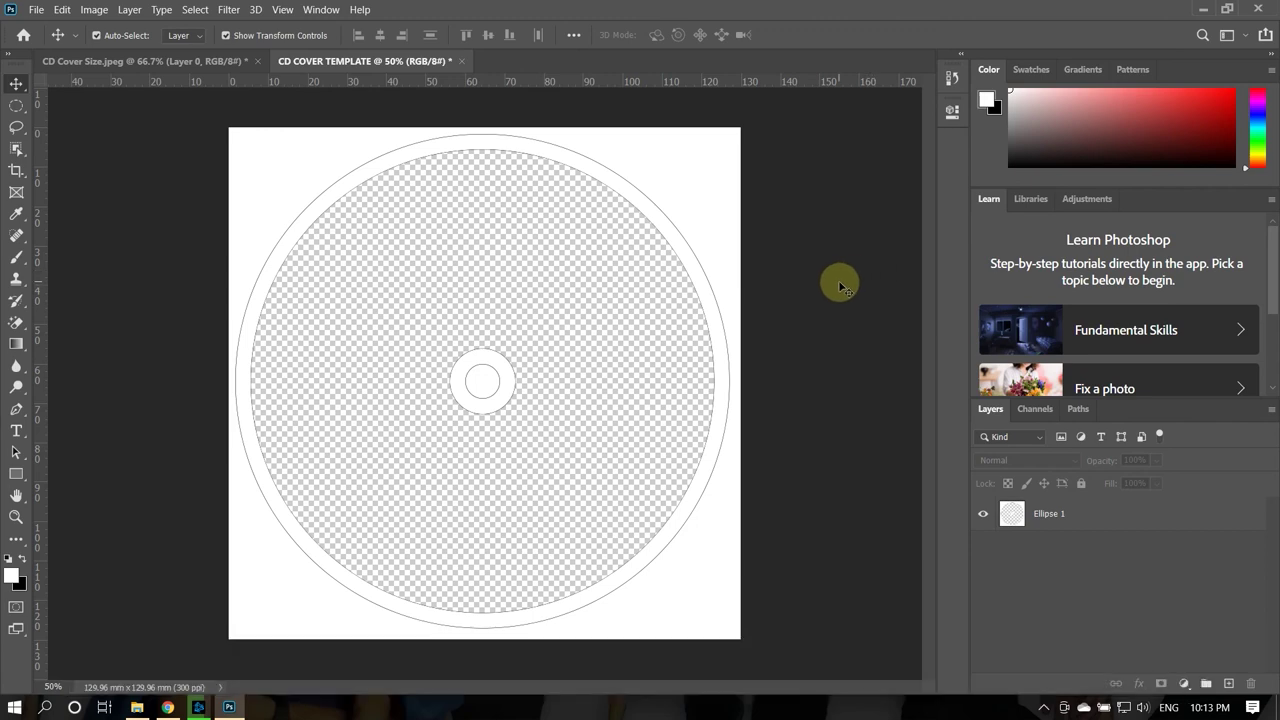
Step: Drag the group photo from the Downloads folder onto the template canvas
{"action": "left_click", "coordinate": [138, 707]}
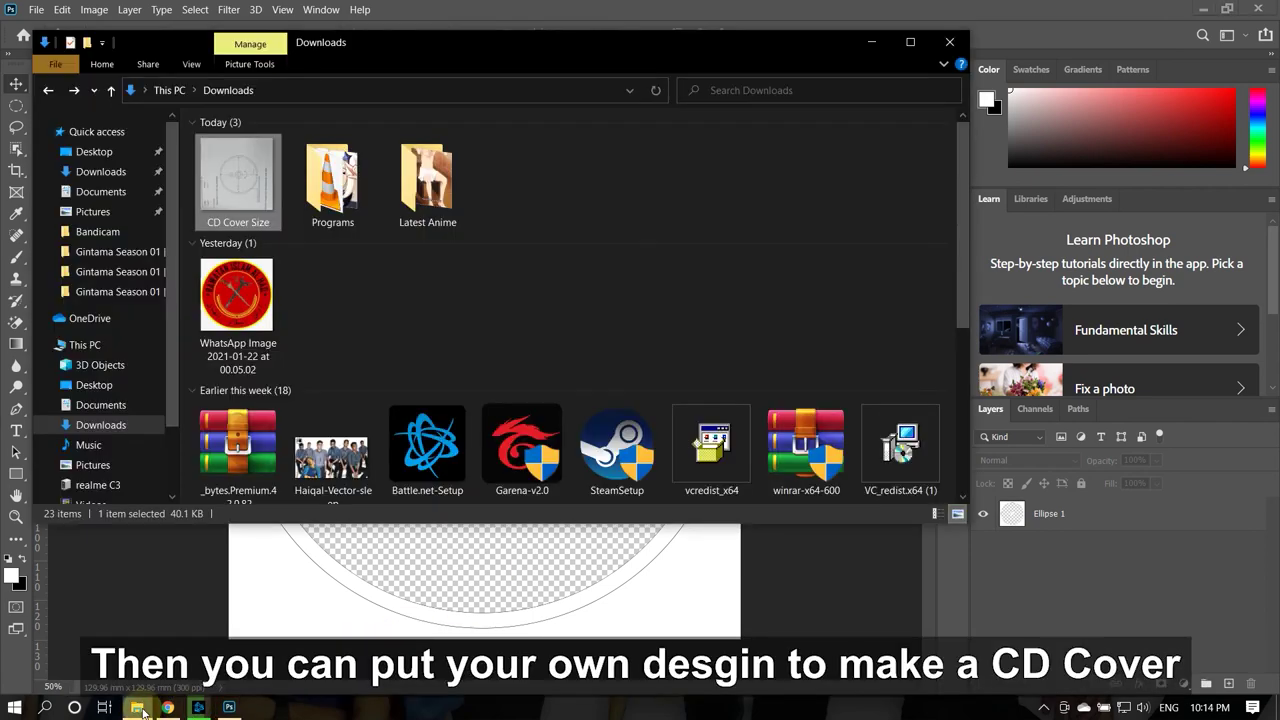
{"action": "left_click_drag", "start_coordinate": [297, 474], "coordinate": [743, 549]}
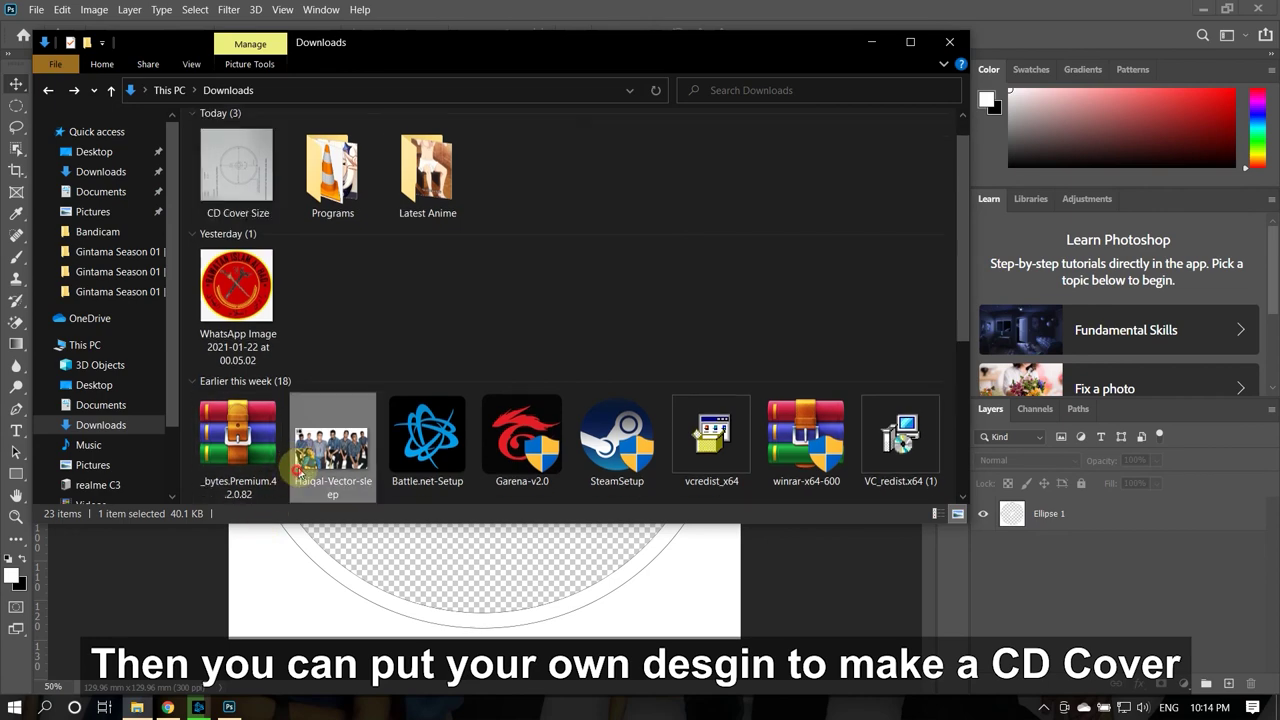
{"action": "left_click_drag", "start_coordinate": [563, 560], "coordinate": [766, 463]}
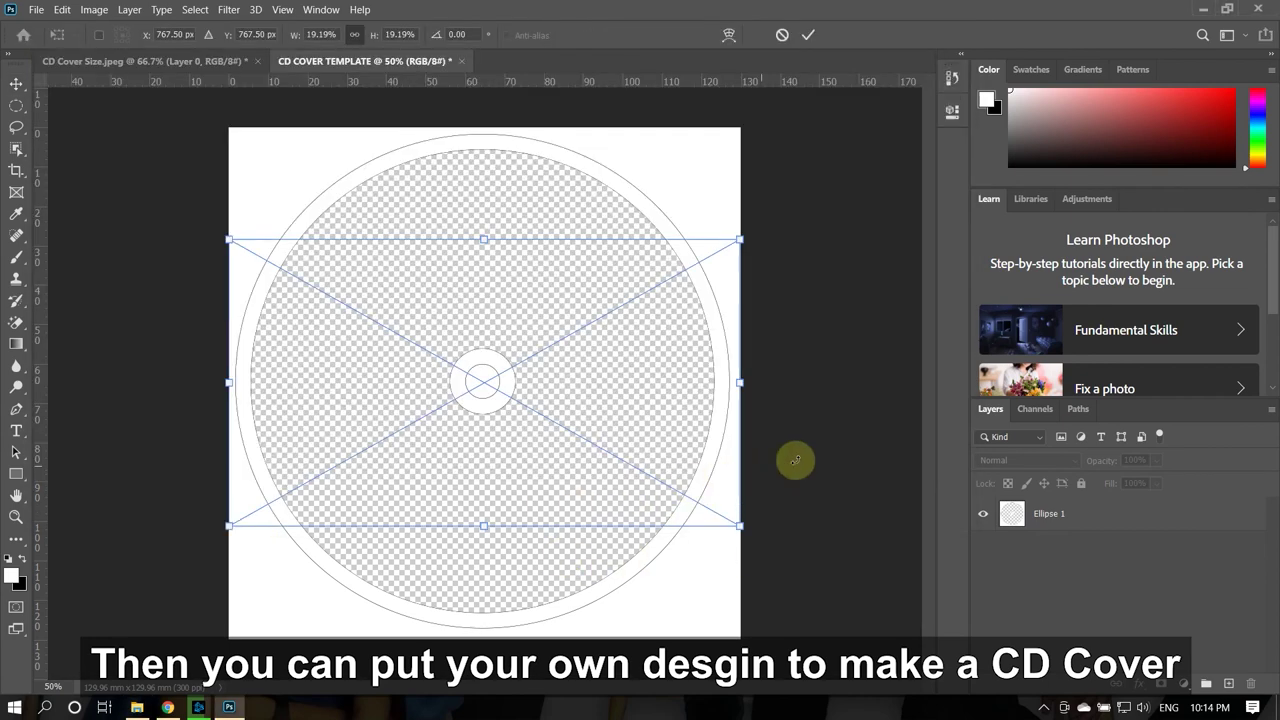
Step: Place the group photo below Ellipse 1 and scale it up to fill the disc
{"action": "left_click", "coordinate": [806, 37]}
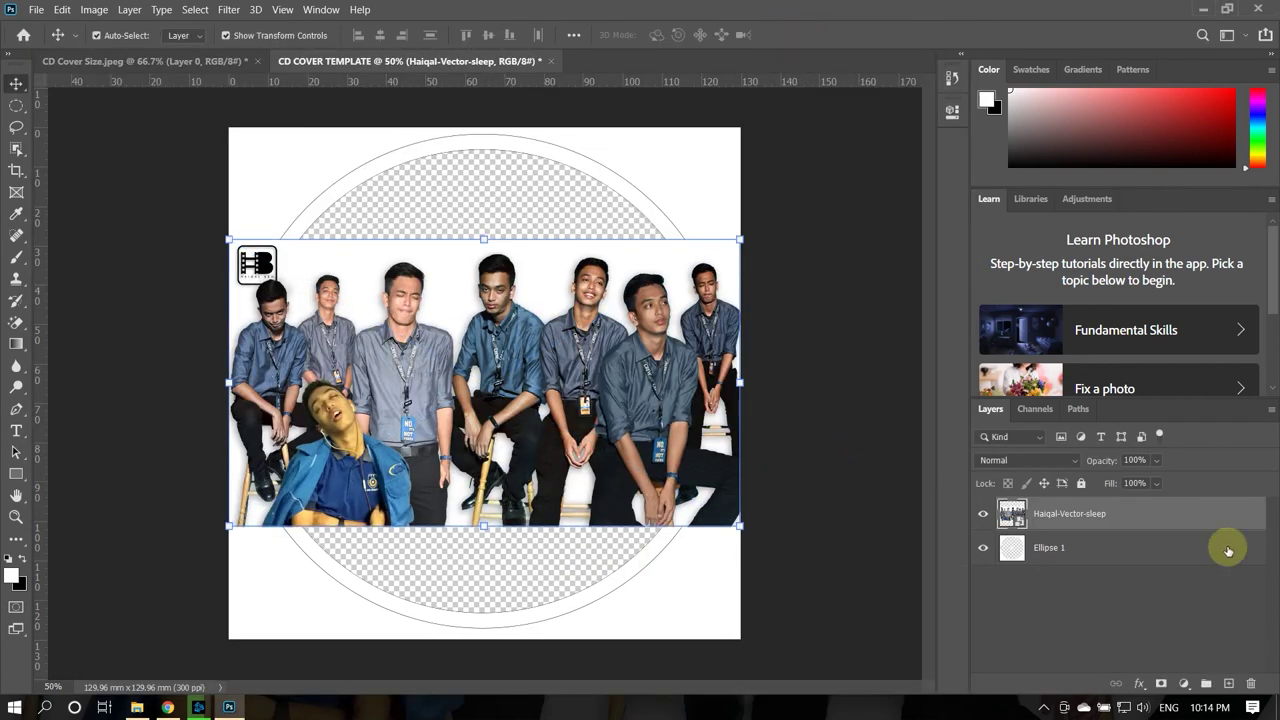
{"action": "left_click_drag", "start_coordinate": [1100, 514], "coordinate": [1114, 571]}
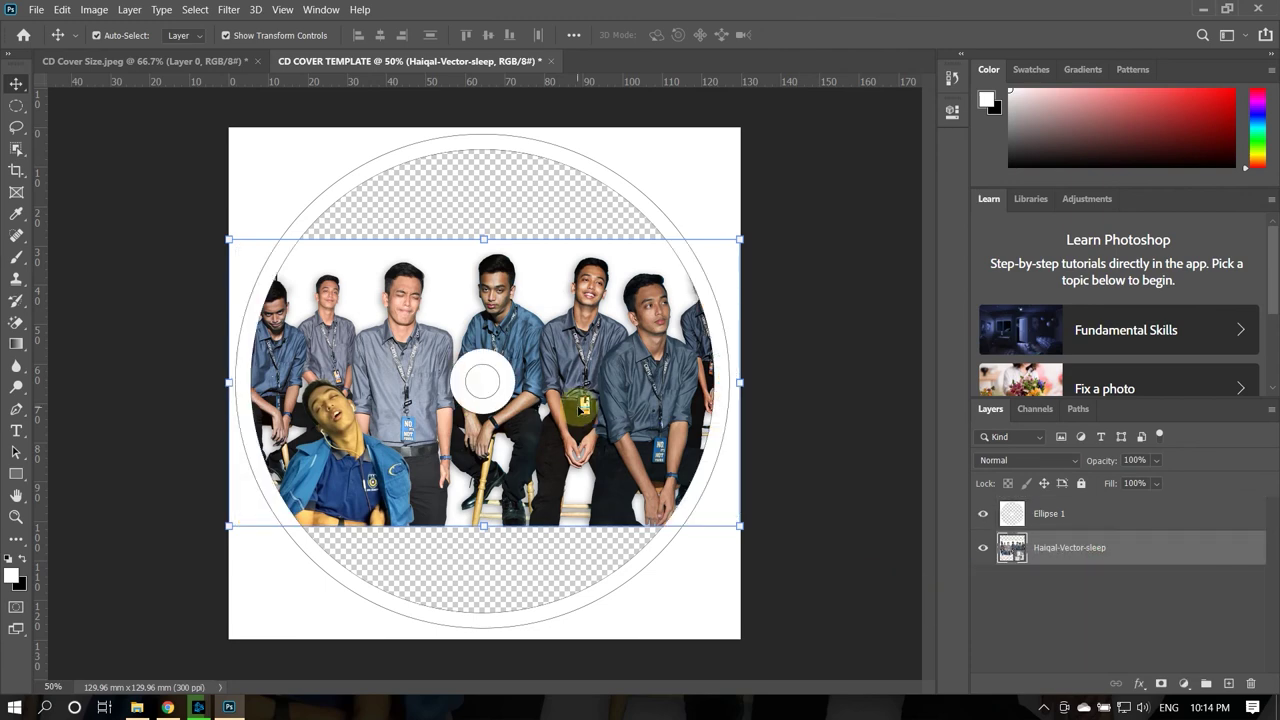
{"action": "mouse_move", "coordinate": [739, 525]}
{"action": "left_mouse_down"}
{"action": "mouse_move", "coordinate": [797, 577]}
{"action": "mouse_move", "coordinate": [945, 640]}
{"action": "left_mouse_up"}
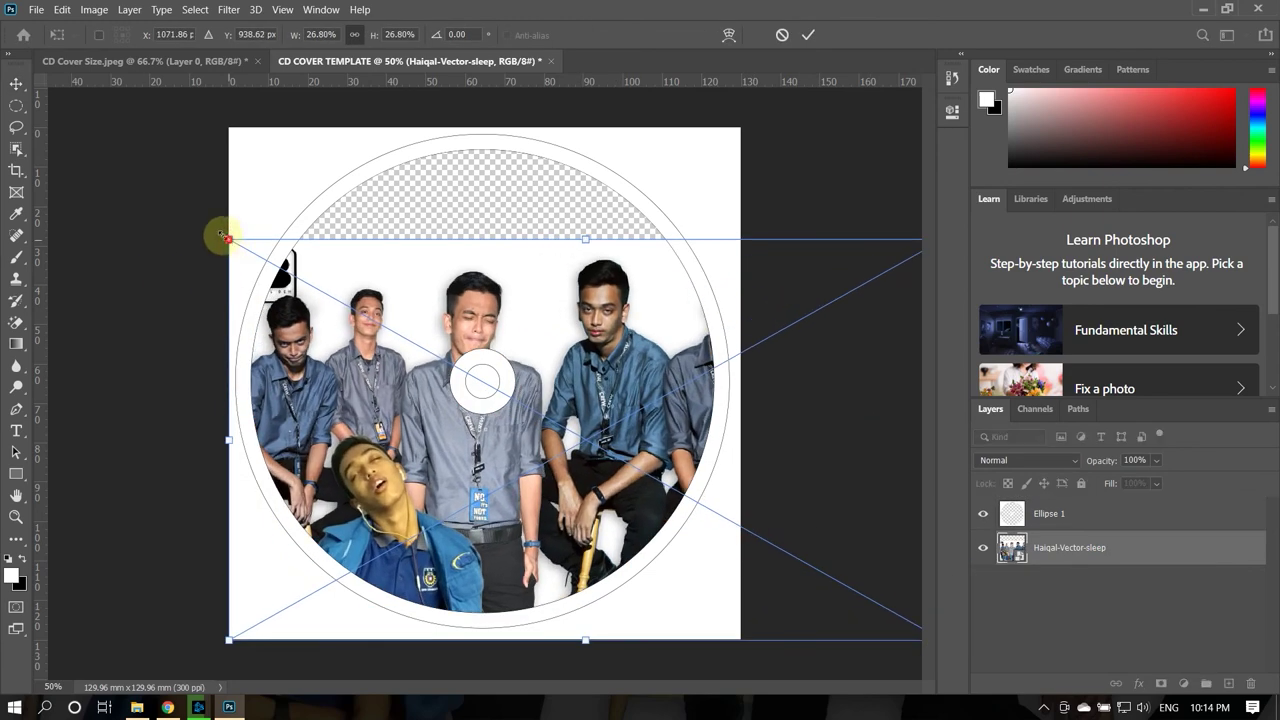
{"action": "left_click_drag", "start_coordinate": [229, 240], "coordinate": [48, 130]}
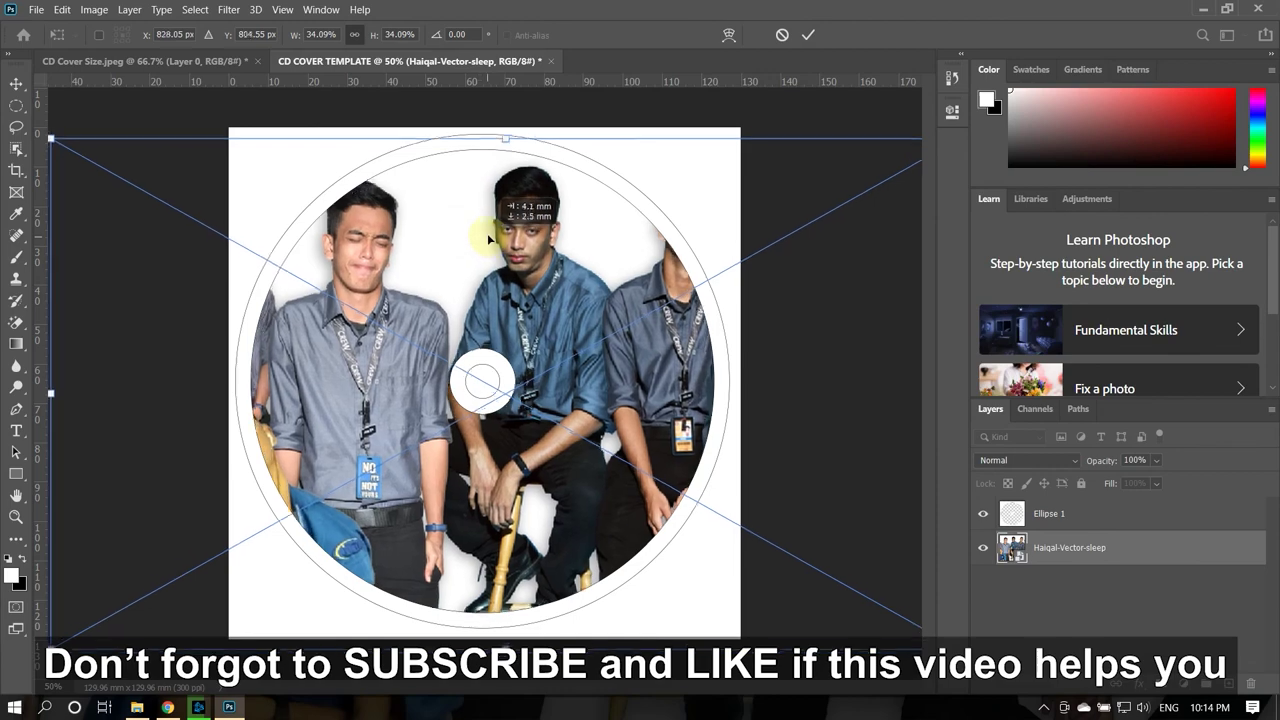